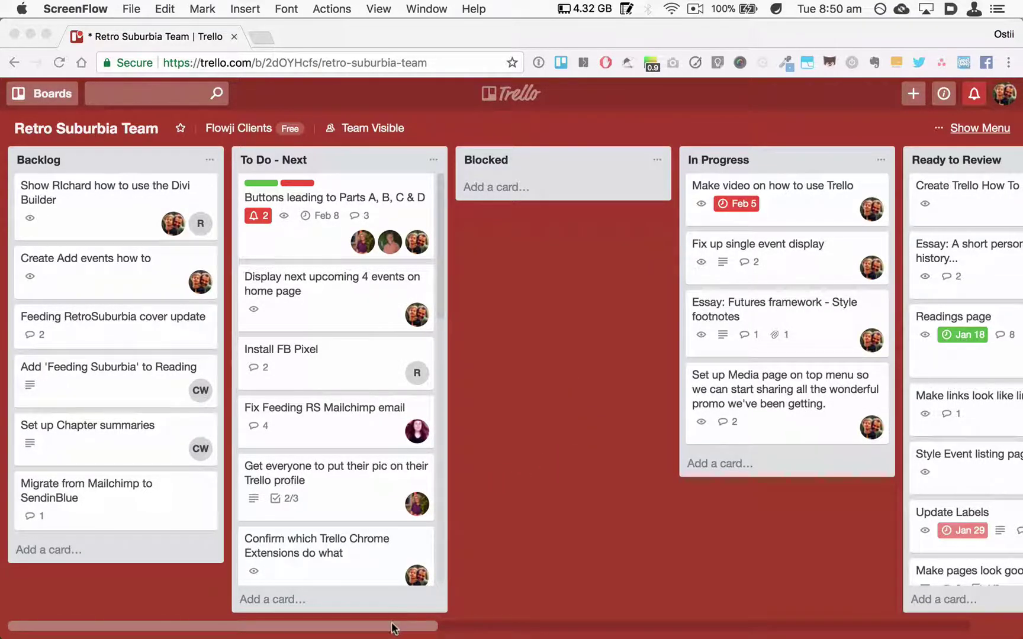
Bring the Trello board forward, shift the view, and scroll through the To Do - Next list.
click(213, 631)
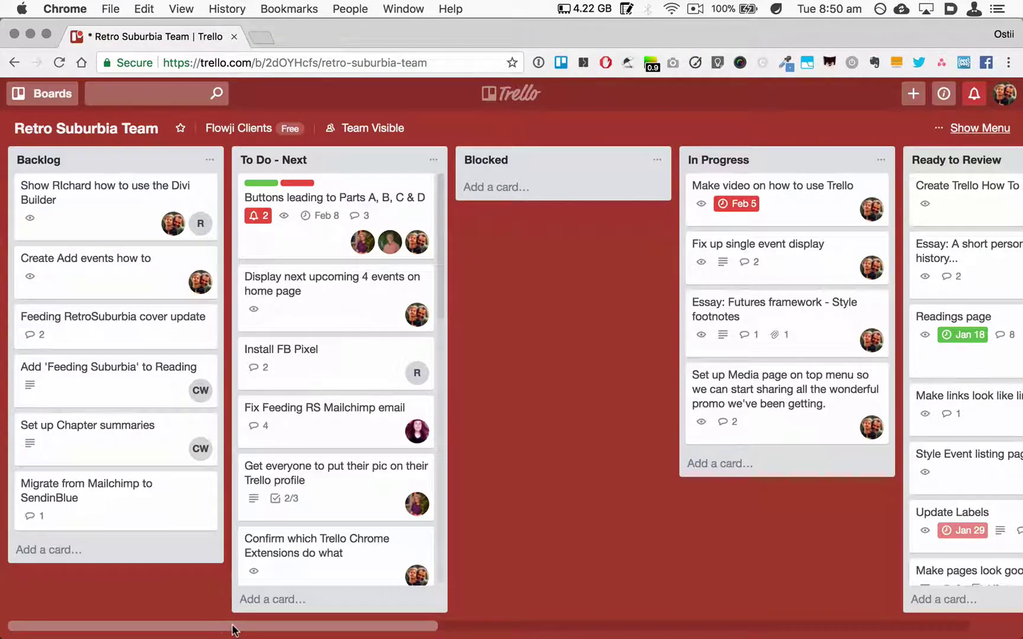
drag(222, 627, 130, 632)
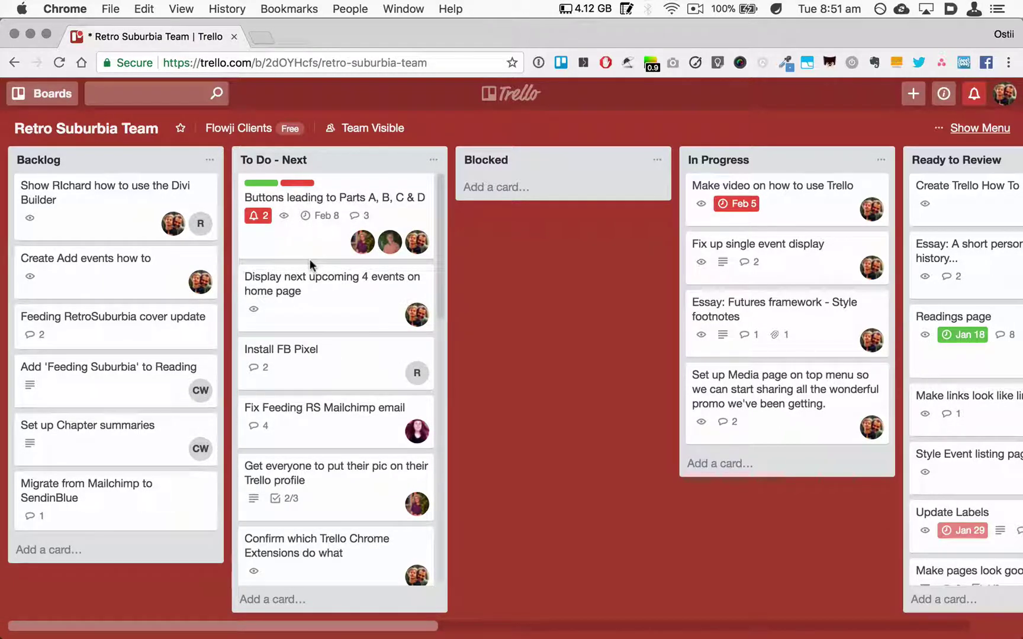
scroll(310, 262, down, 5)
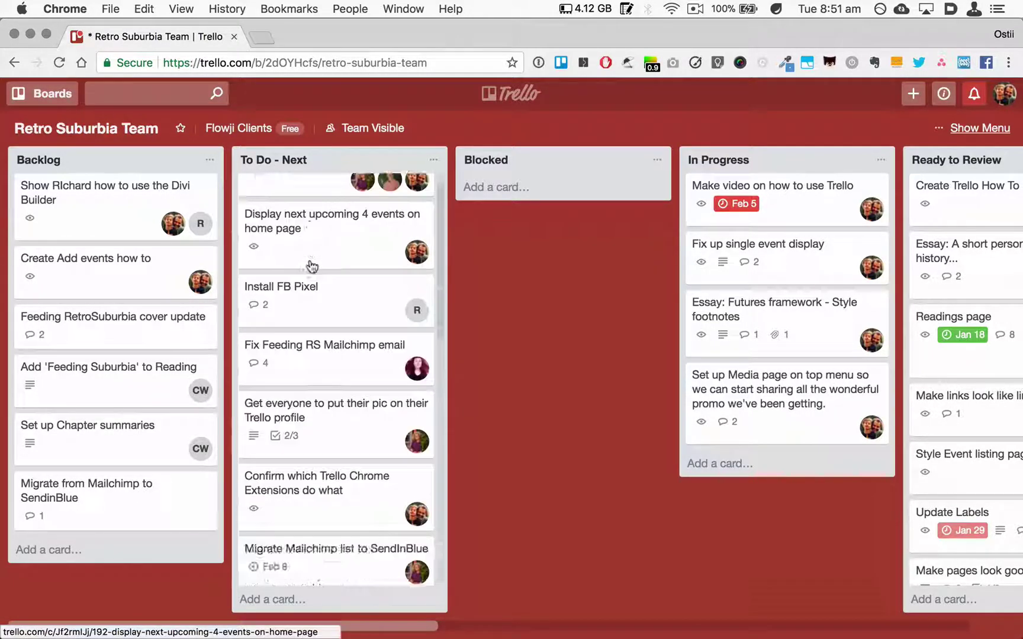
scroll(310, 267, down, 15)
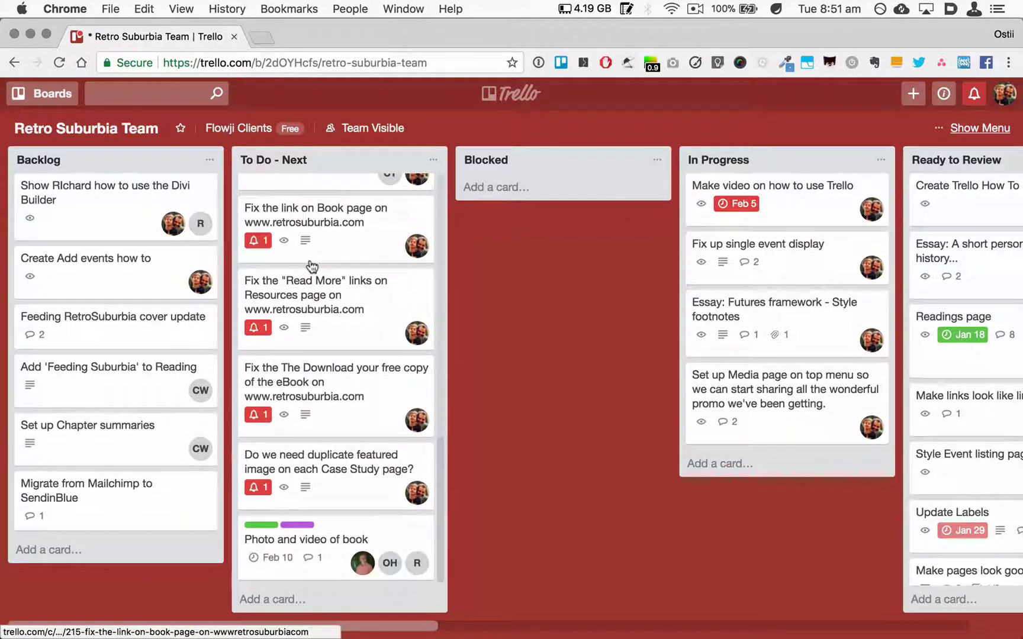
scroll(312, 266, up, 20)
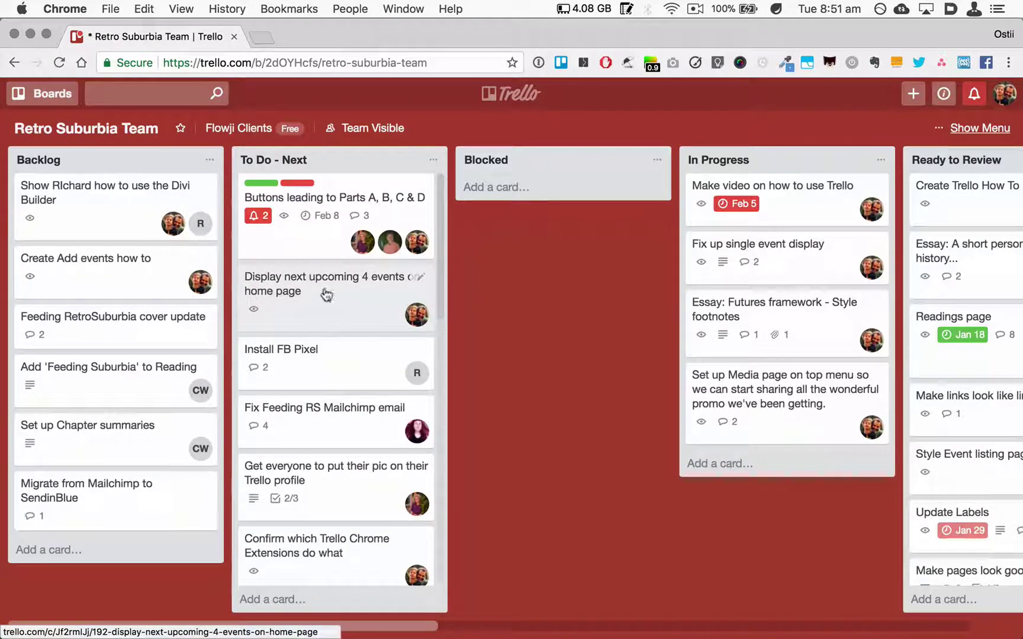
Keep the Buttons card on top of To Do - Next, moving Install FB Pixel to Blocked and back.
drag(326, 295, 326, 206)
drag(331, 270, 336, 198)
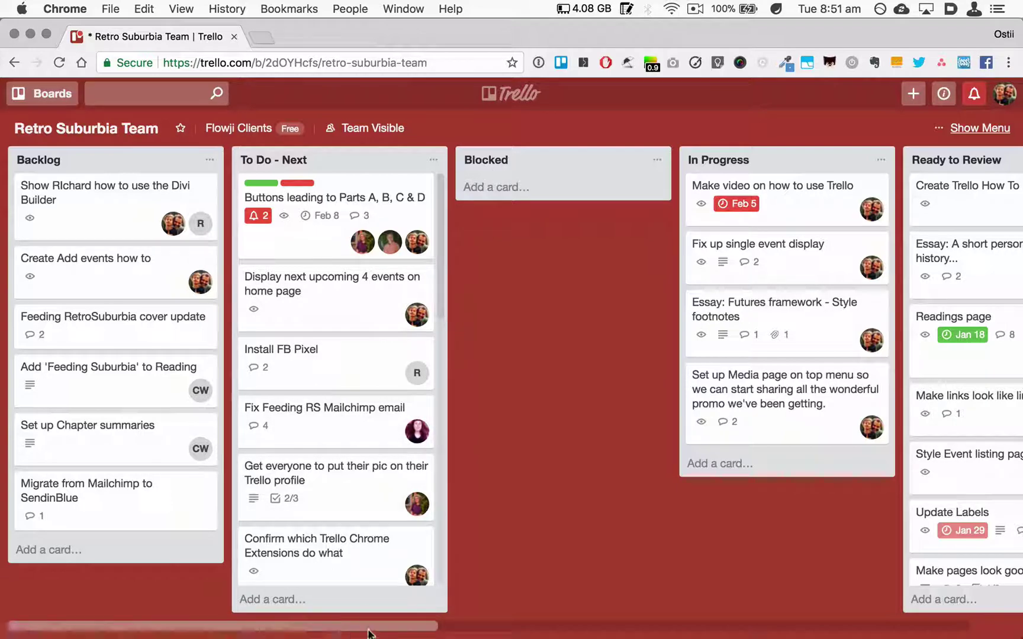
drag(285, 349, 509, 194)
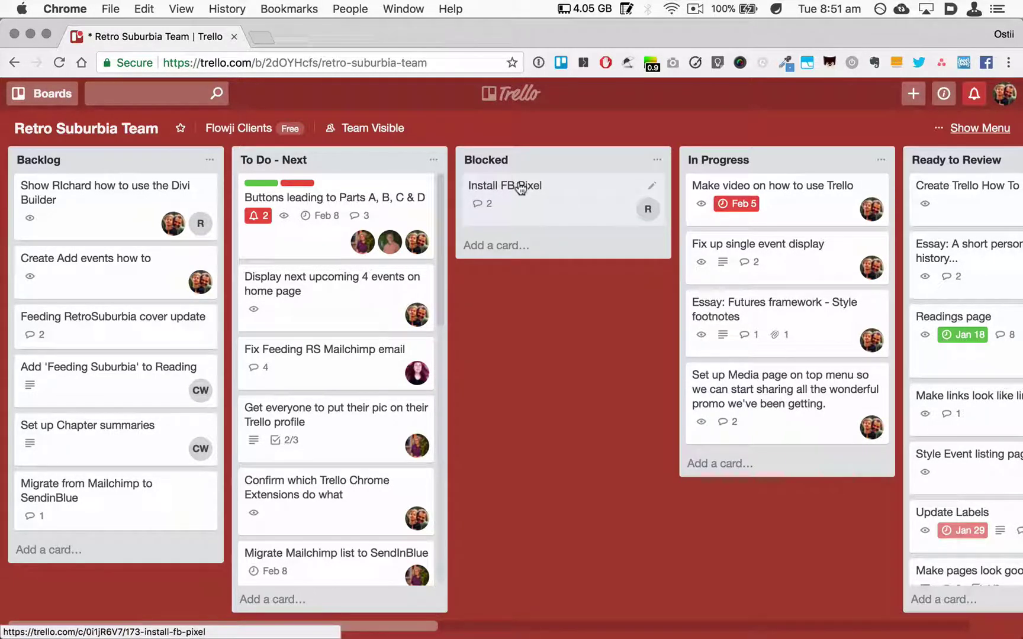
drag(520, 188, 296, 361)
drag(313, 628, 597, 634)
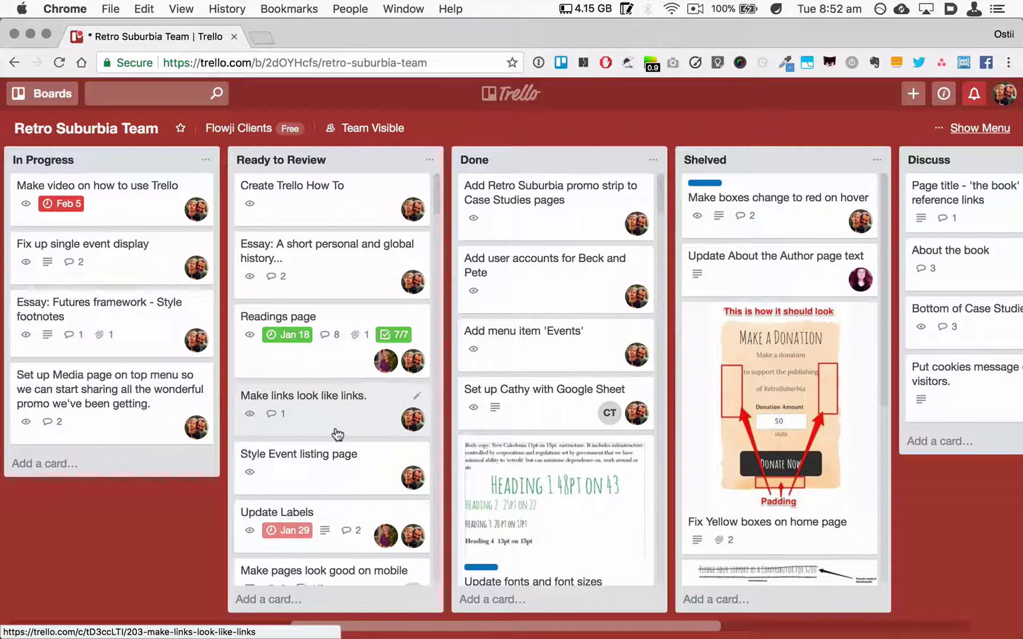
Drag 'Create Trello How To' from Ready to Review onto the top of Done.
scroll(338, 435, down, 10)
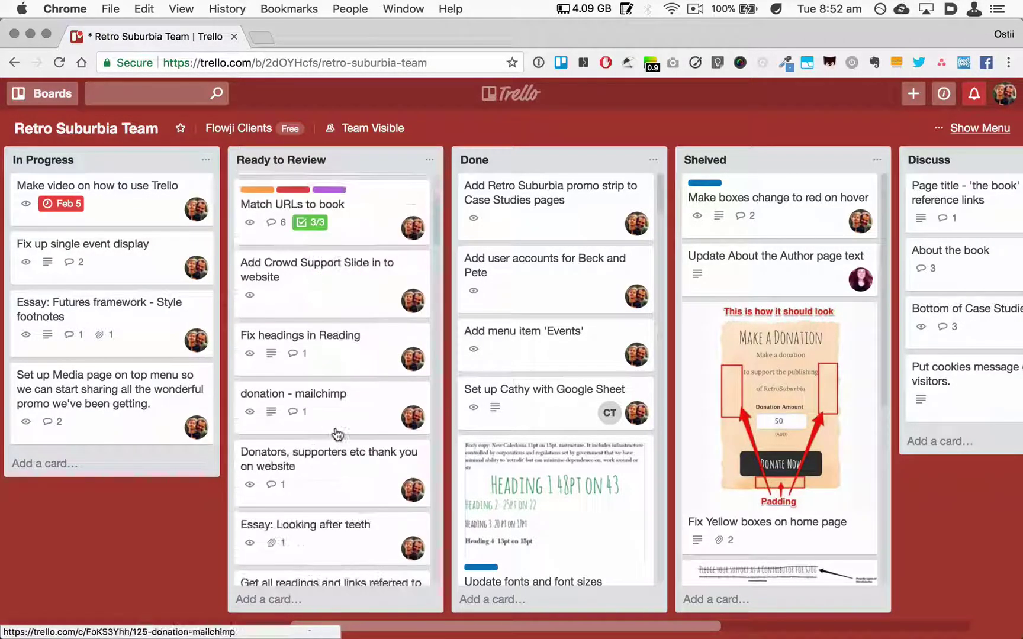
scroll(337, 435, down, 8)
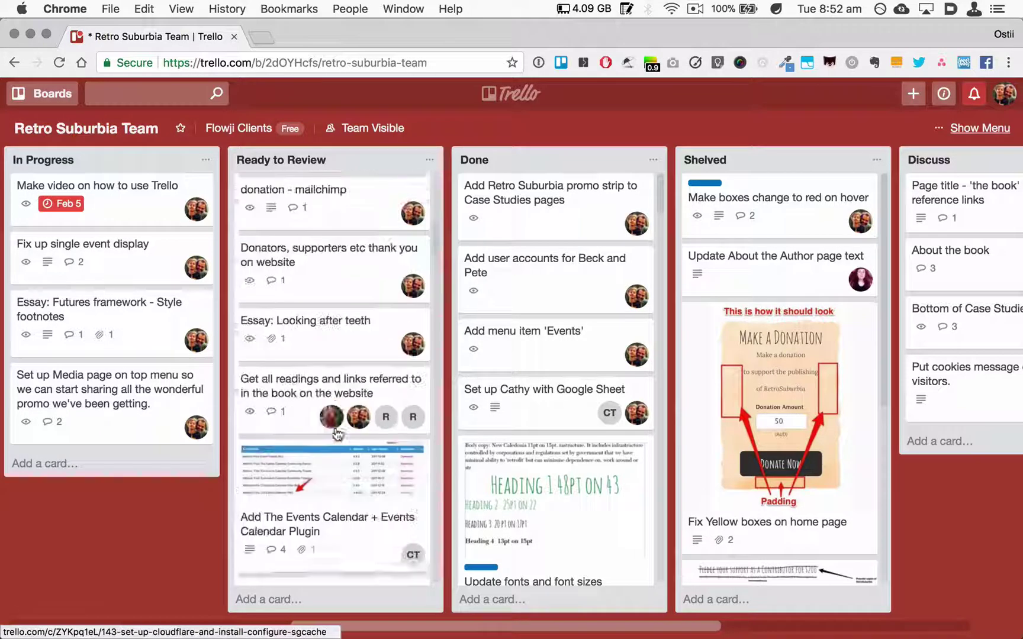
scroll(337, 435, up, 2)
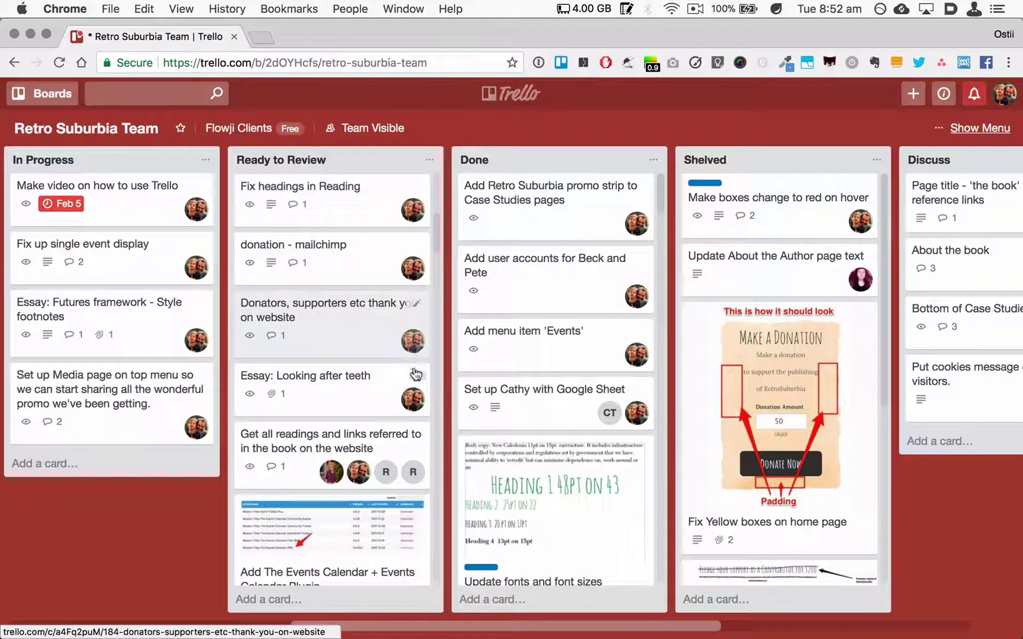
scroll(390, 476, down, 13)
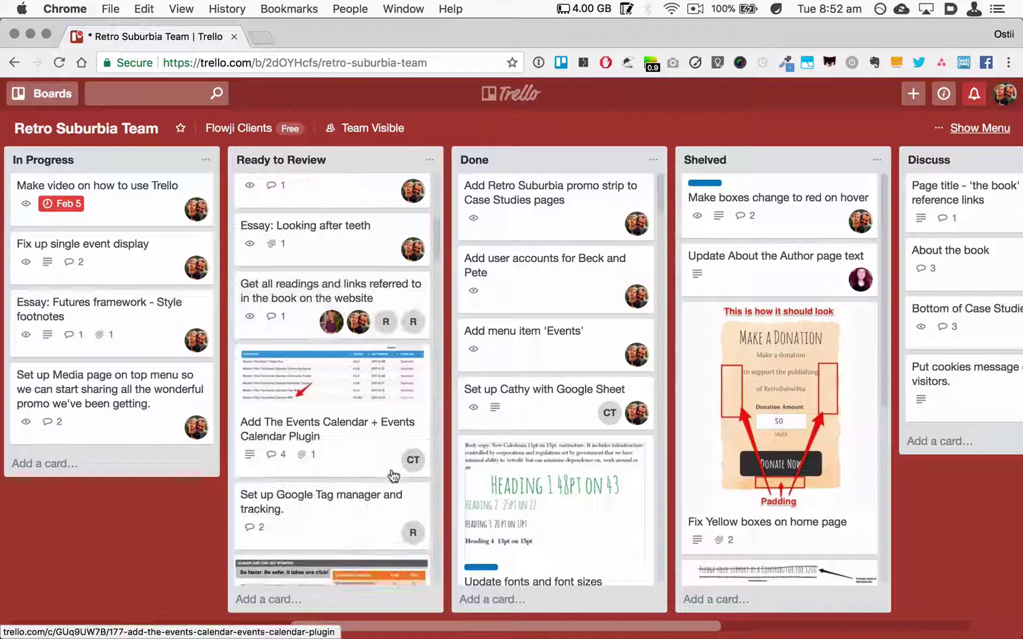
scroll(393, 477, down, 4)
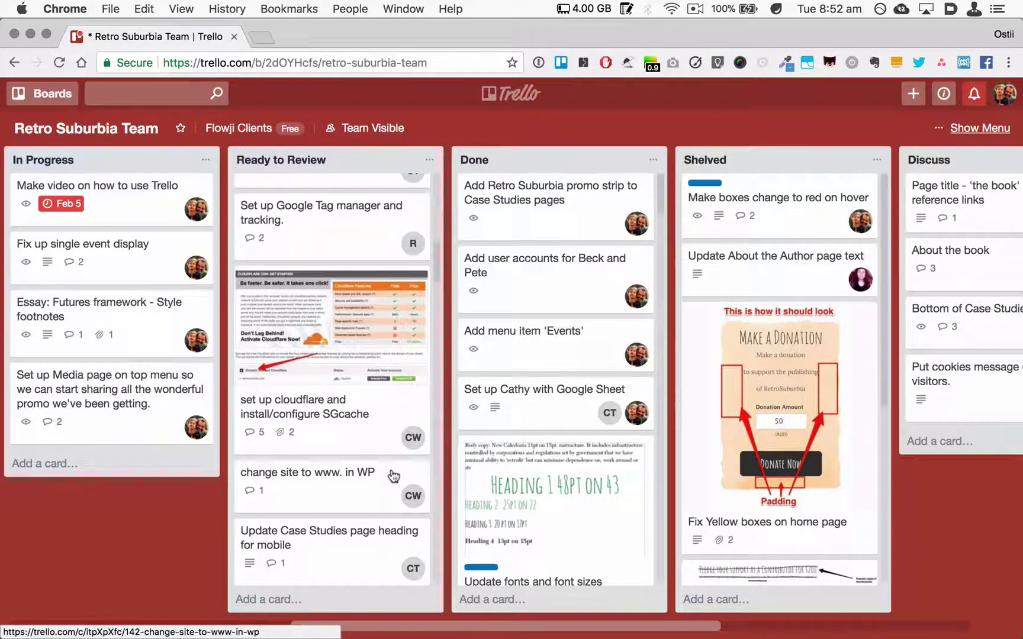
scroll(393, 477, up, 15)
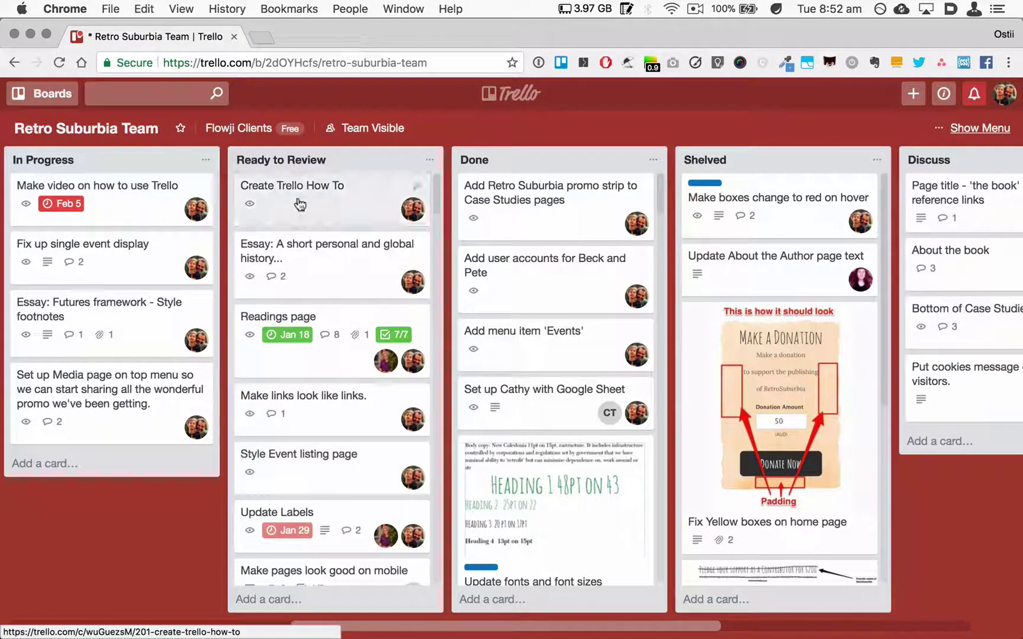
drag(300, 195, 517, 191)
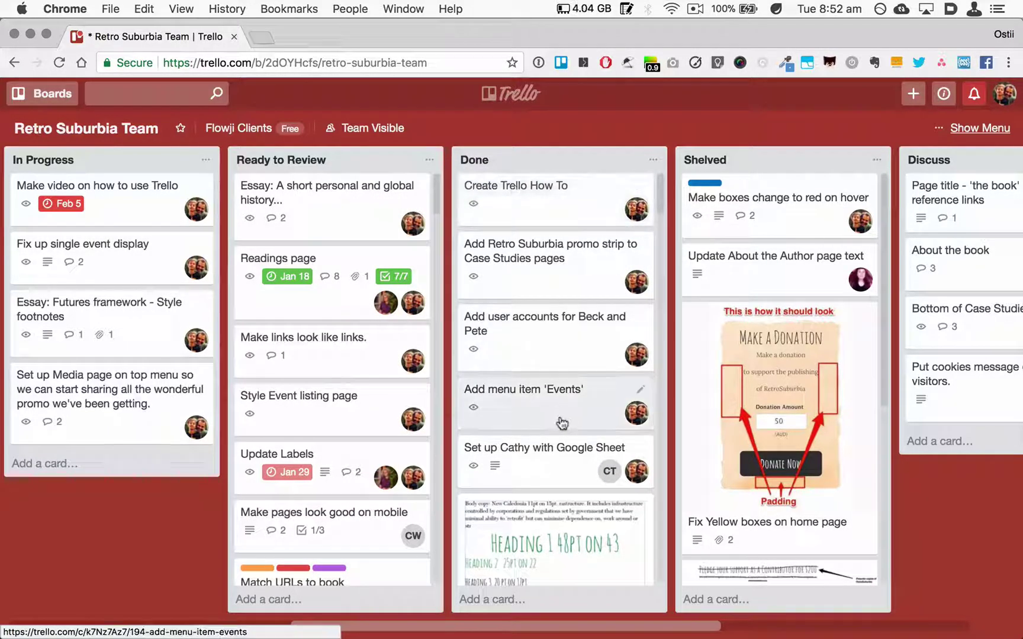
Scroll through the Done list to review its completed cards.
scroll(562, 425, down, 10)
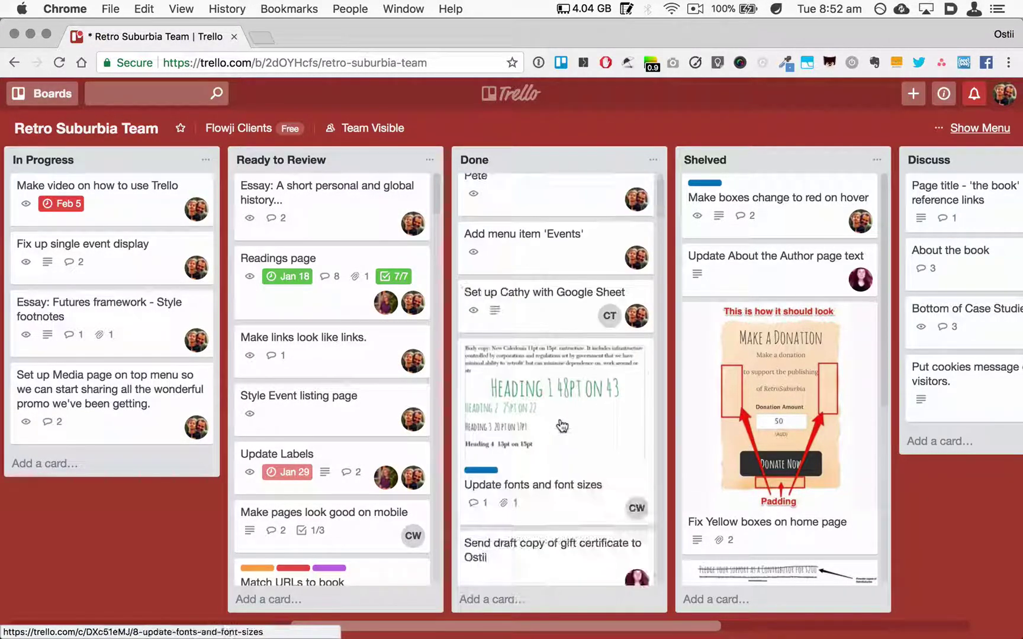
scroll(561, 426, down, 15)
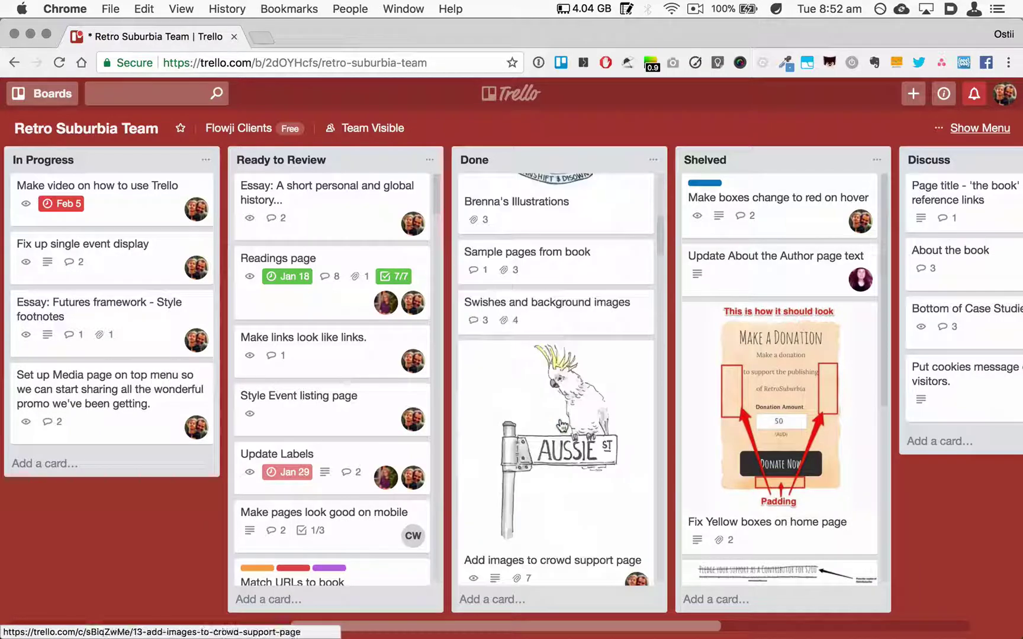
scroll(562, 426, down, 15)
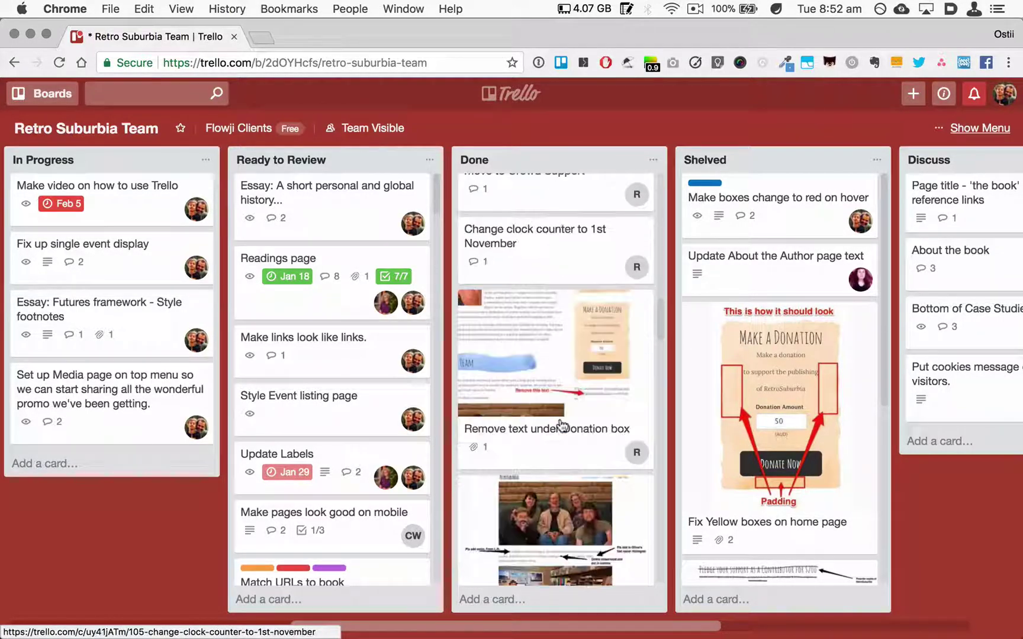
scroll(562, 425, down, 15)
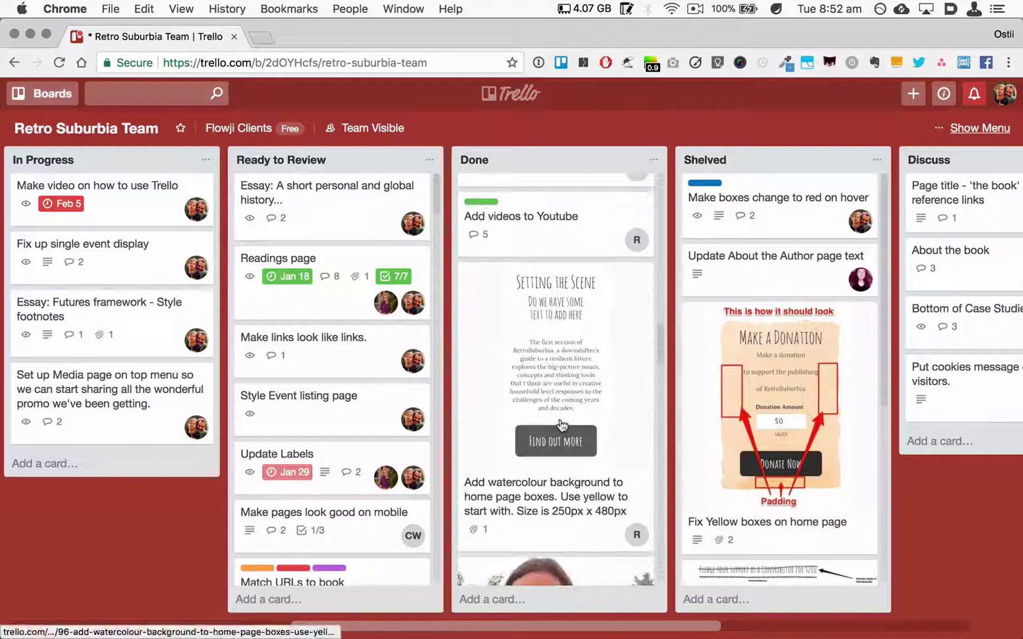
scroll(562, 426, up, 15)
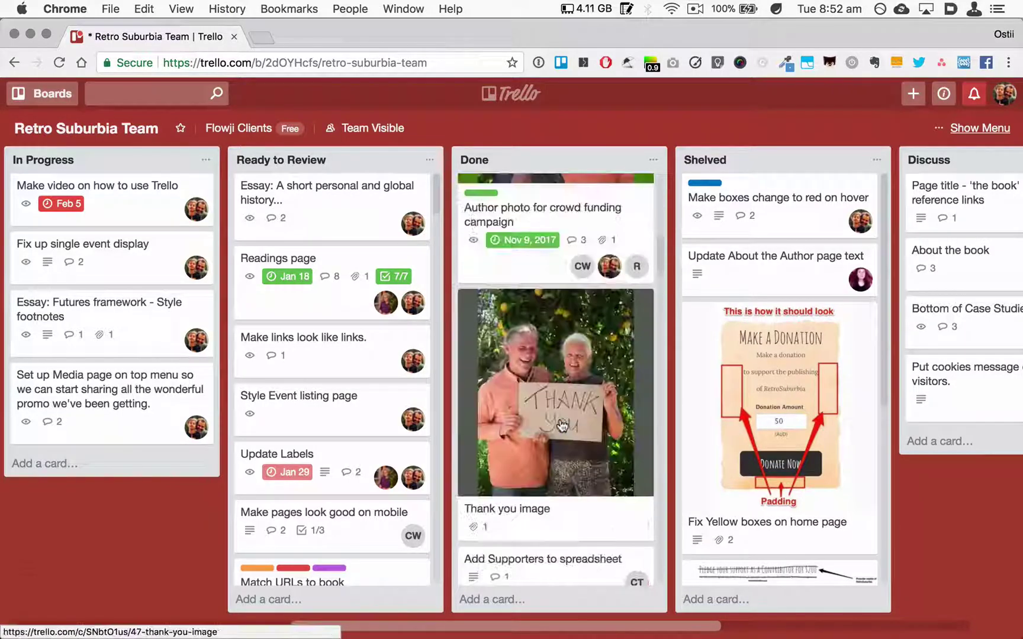
scroll(562, 426, up, 1)
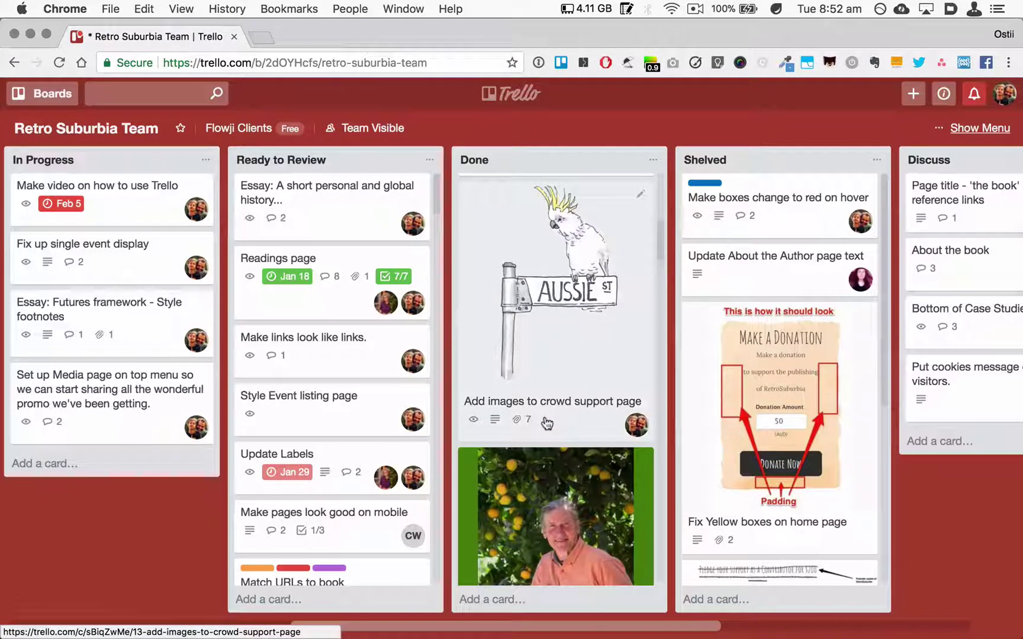
scroll(548, 422, down, 10)
scroll(546, 422, up, 5)
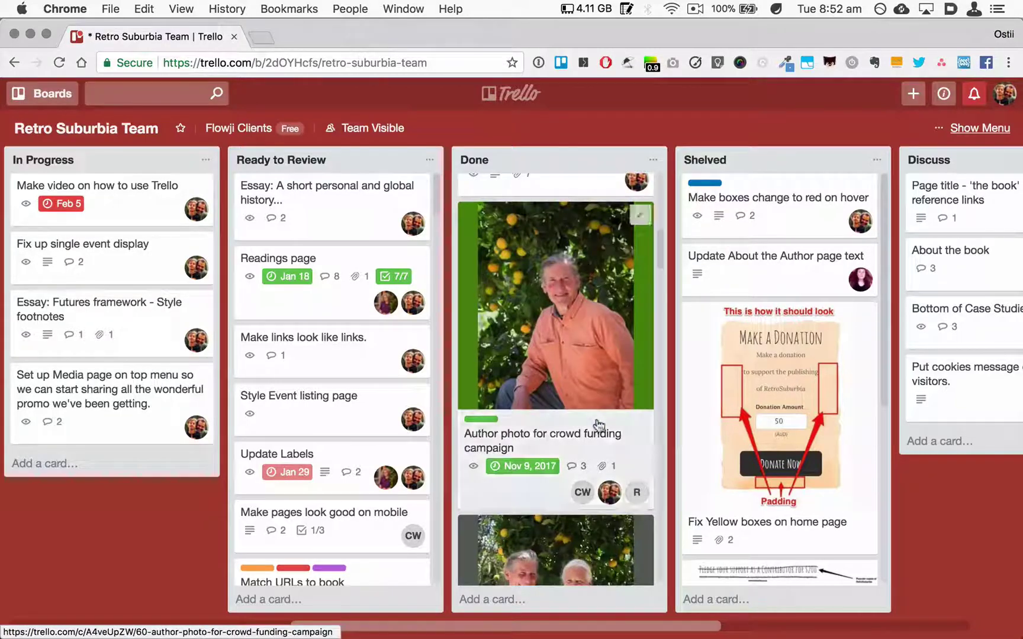
Open the 'Author photo for crowd funding campaign' card, look through it, and close it.
click(604, 442)
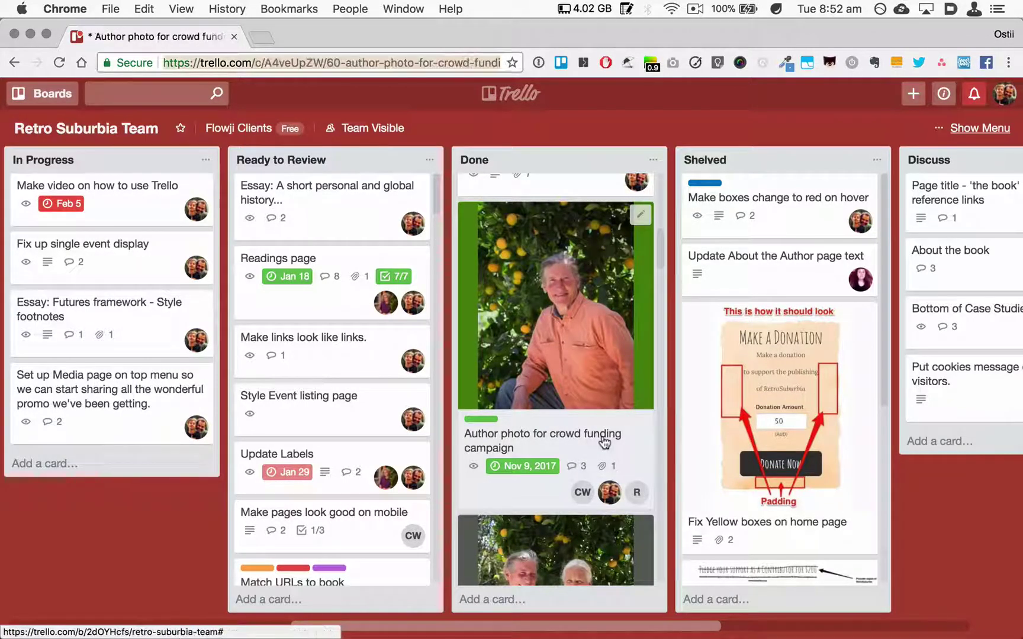
scroll(601, 438, down, 8)
scroll(602, 441, down, 3)
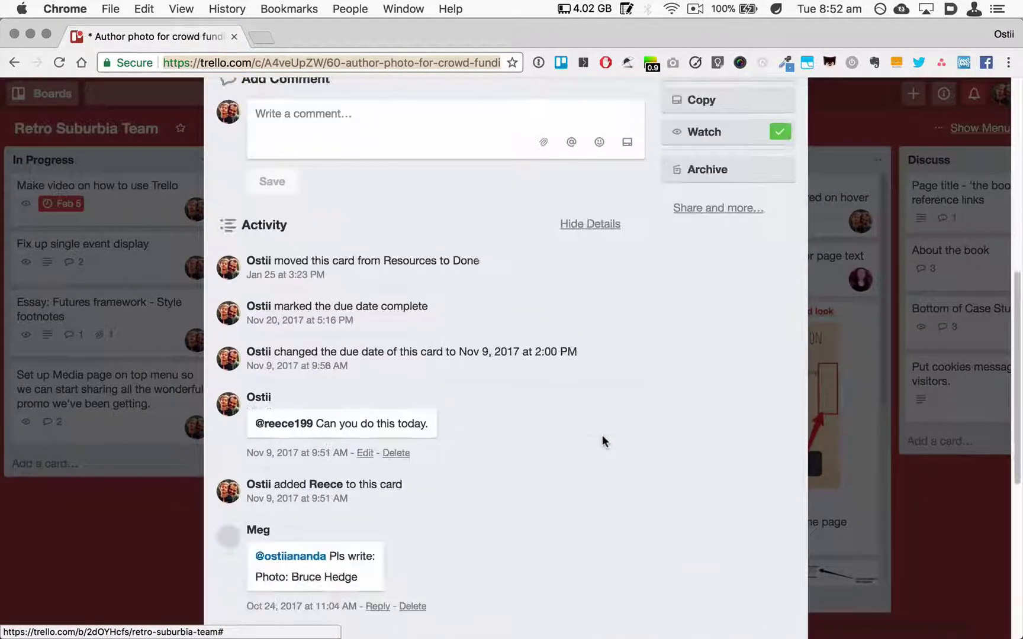
scroll(594, 306, up, 15)
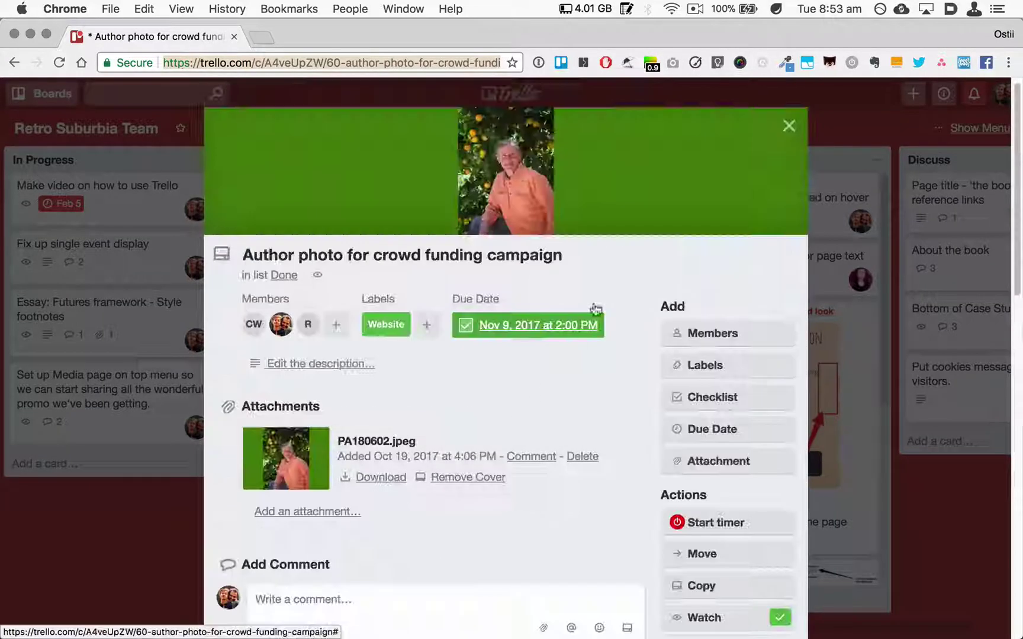
click(787, 127)
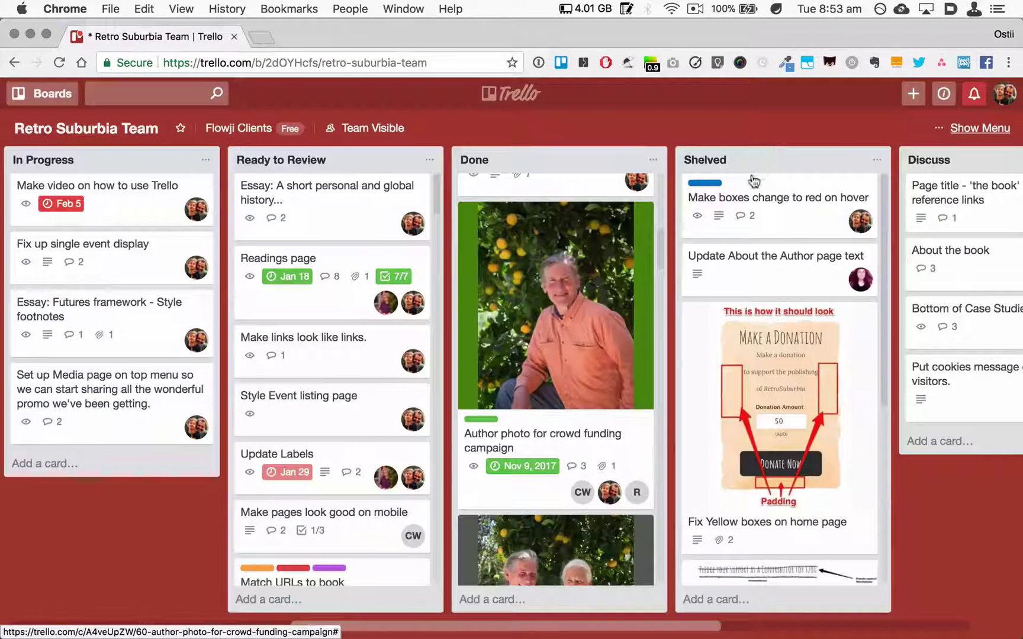
drag(412, 625, 469, 628)
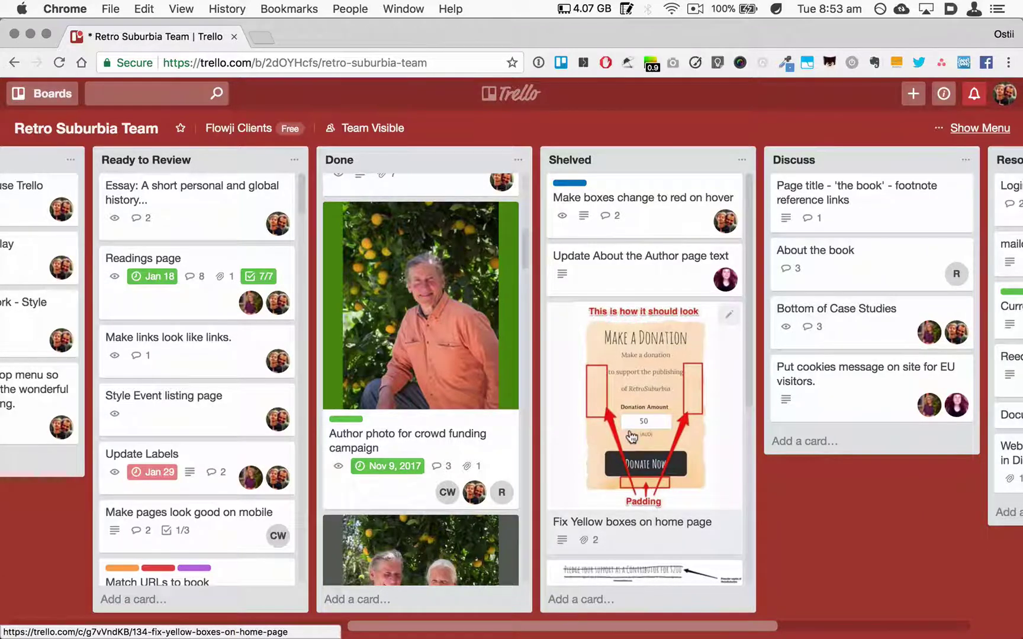
scroll(632, 436, down, 5)
scroll(631, 434, up, 5)
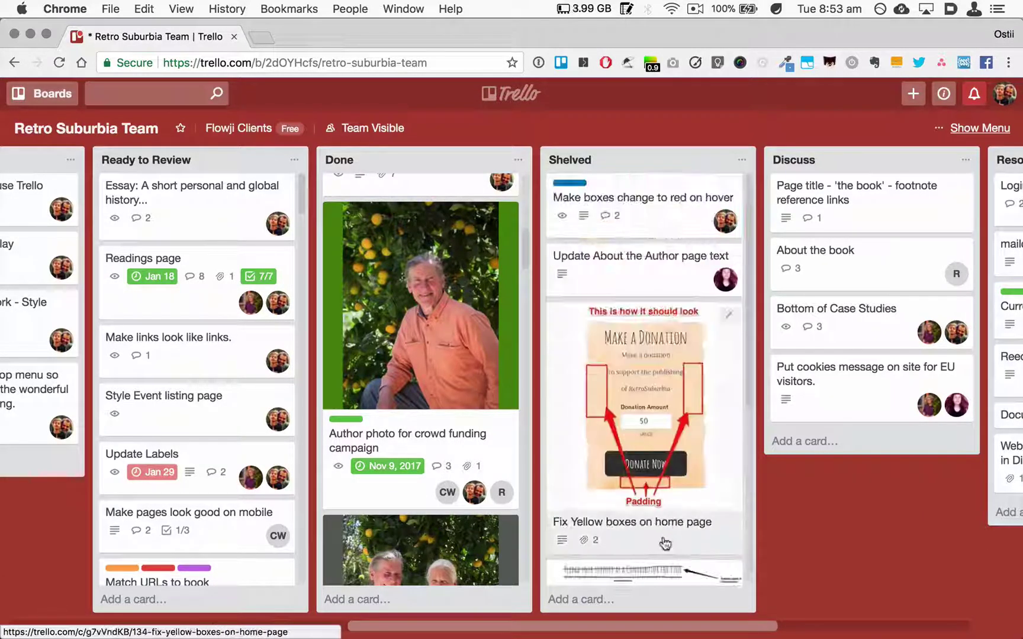
drag(676, 624, 802, 630)
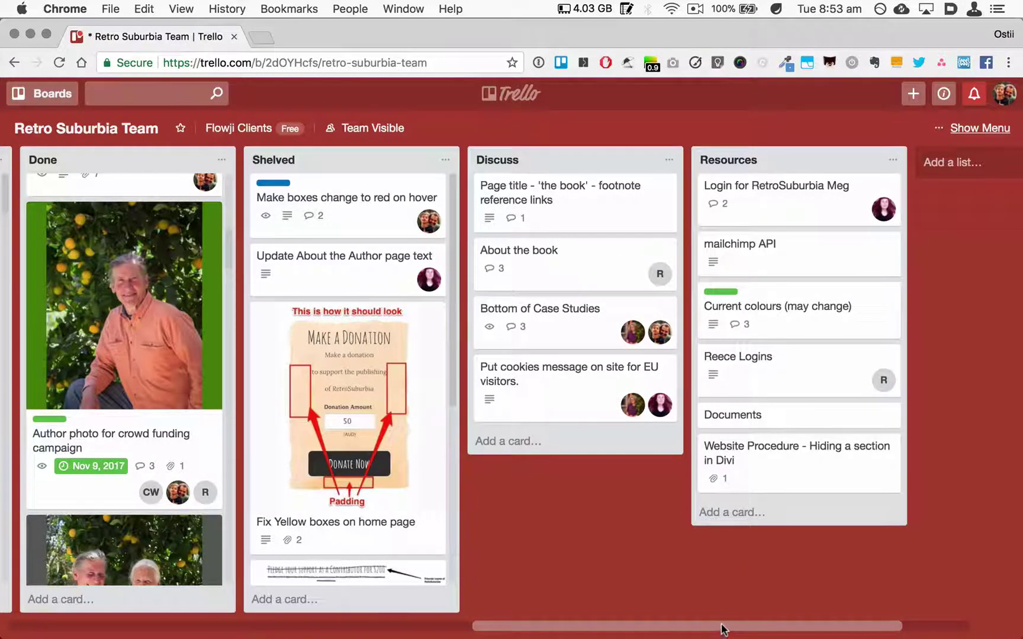
drag(722, 629, 323, 38)
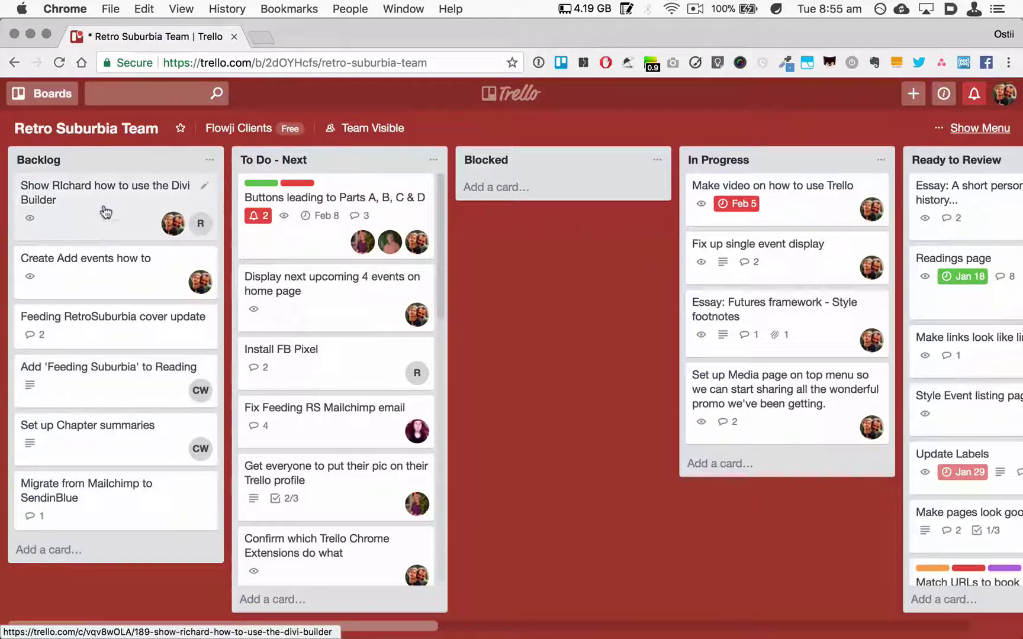
mouse_move(107, 204)
mouse_down()
mouse_move(309, 193)
mouse_move(104, 188)
mouse_move(117, 204)
mouse_up()
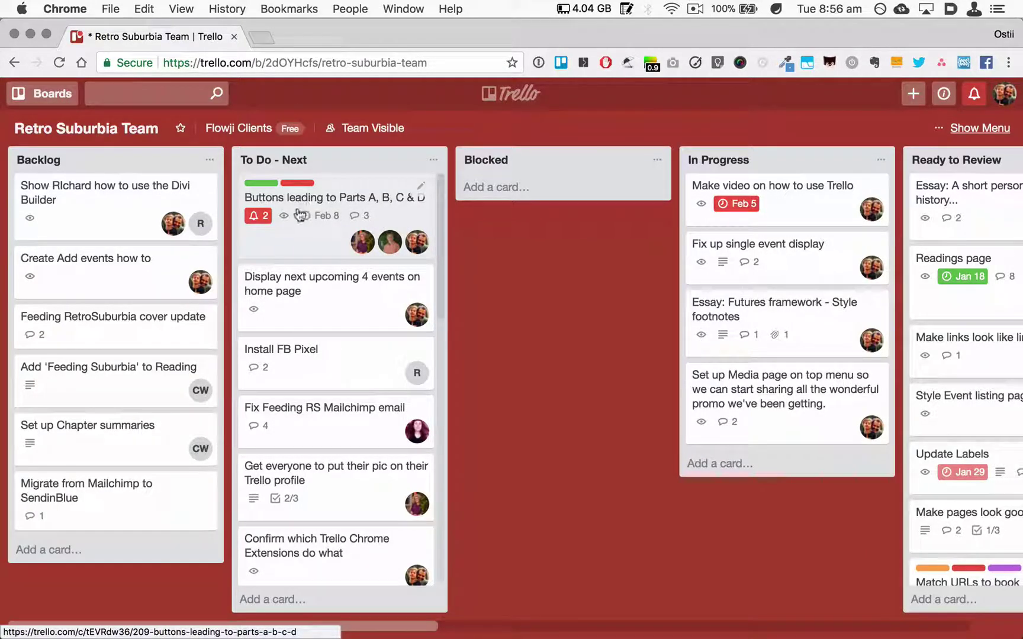
Open the Buttons card and change its title's opening 'B' to 'Update b'.
click(355, 205)
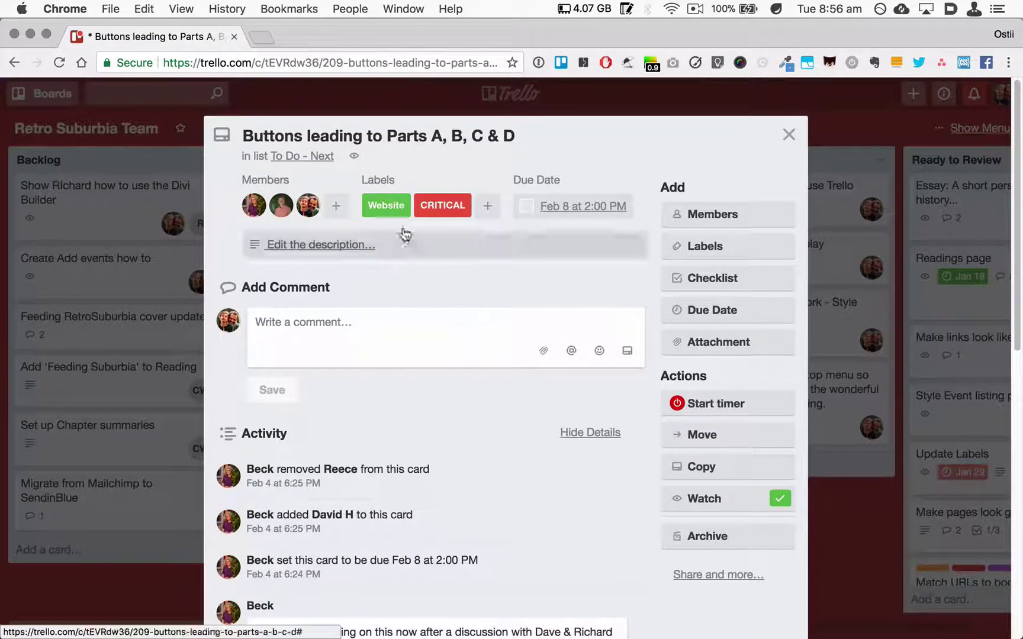
click(382, 136)
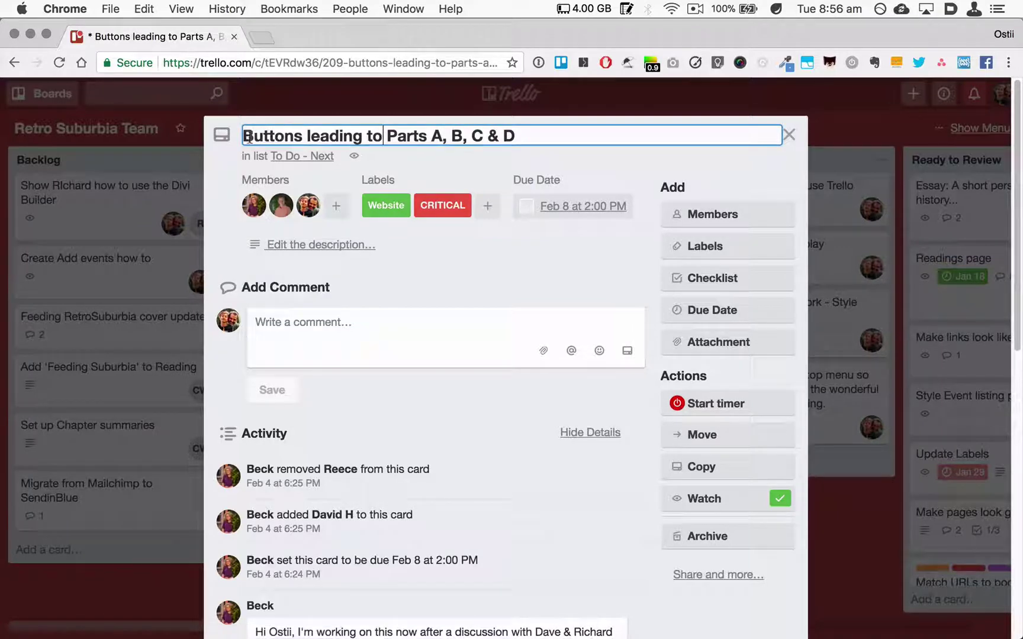
drag(249, 137, 492, 138)
click(537, 136)
key(Delete)
text(Update b)
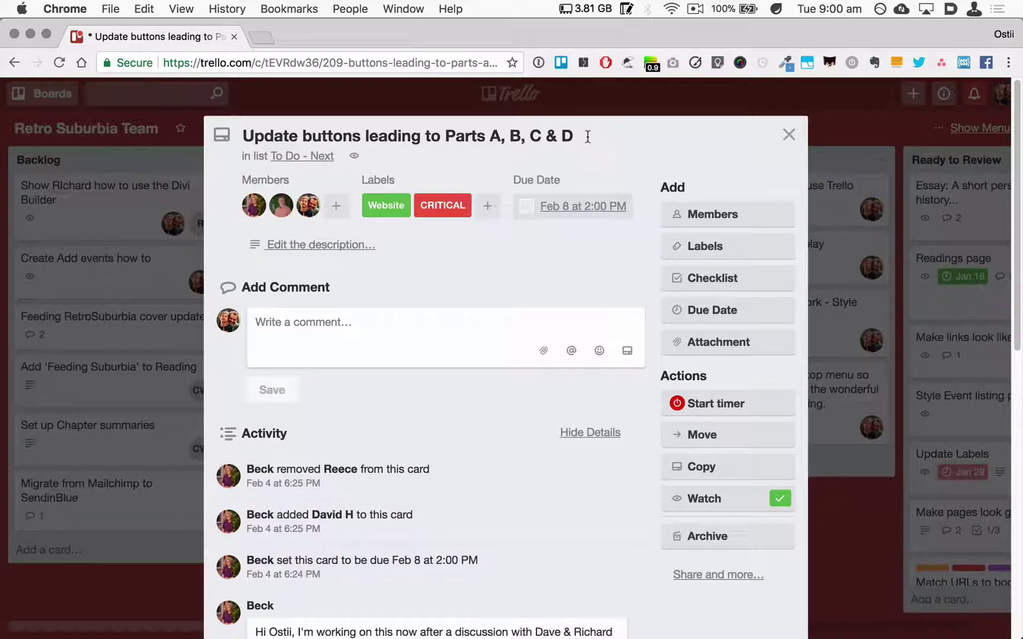
Paste the task notes onto the end of the title, save it, and close the card.
click(587, 137)
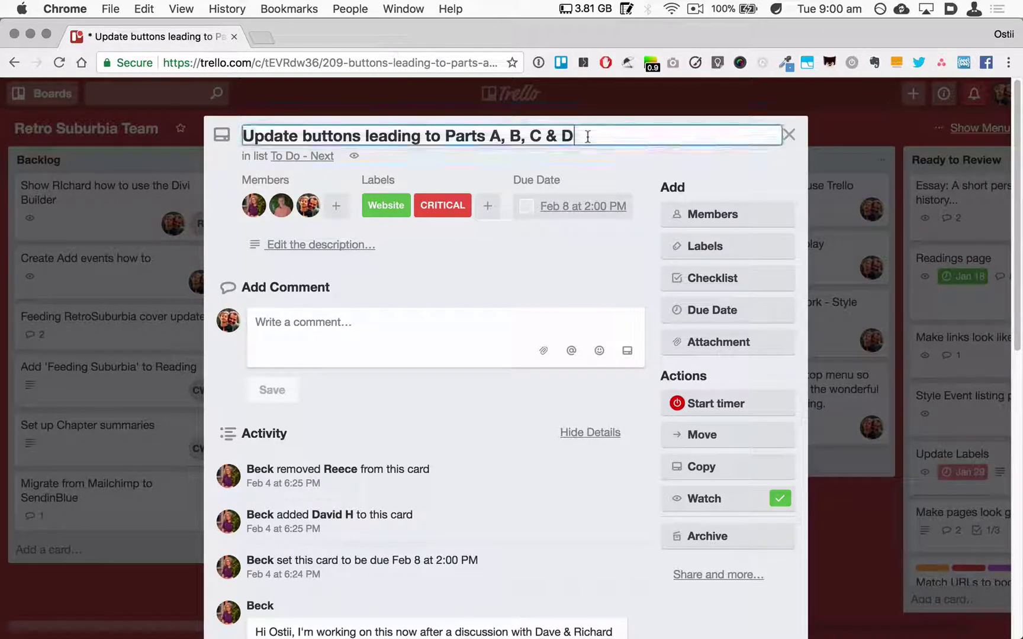
text(move off front page to About book page and create Parts Pages as originally envisaged. Review what goes on parts pages, eg contents, references & resources List of all references from book)
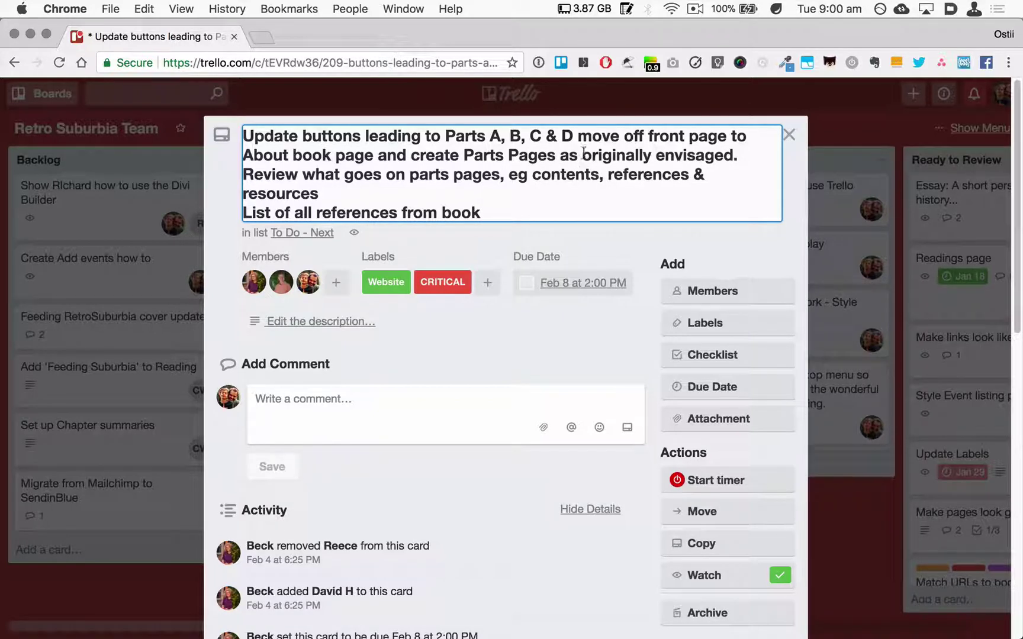
key(Return)
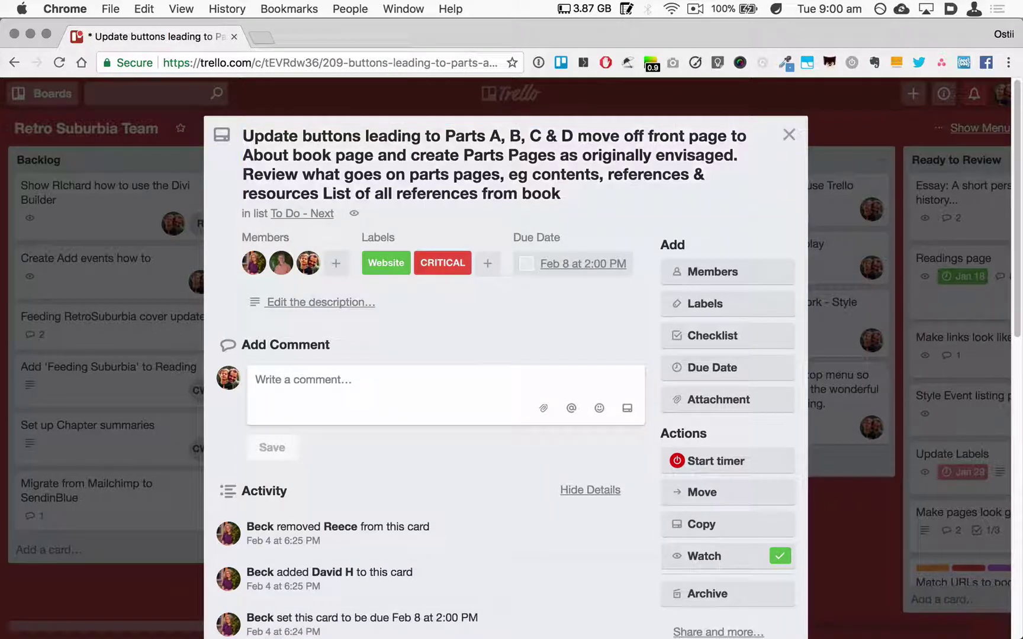
click(789, 135)
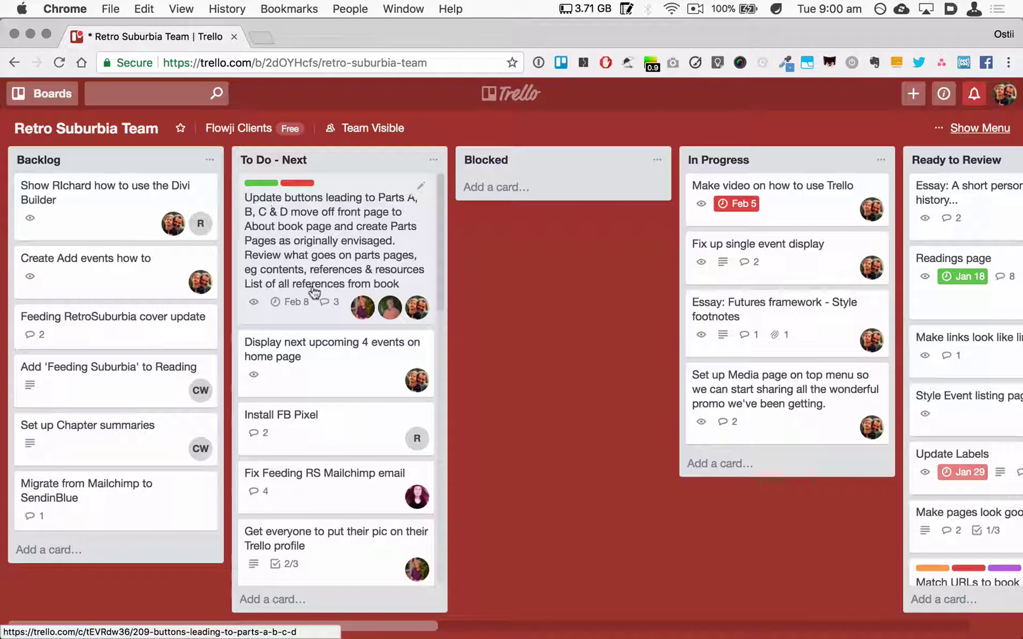
Reopen the card and cut the title back to 'Update buttons leading to Parts A, B, C & D'.
click(326, 240)
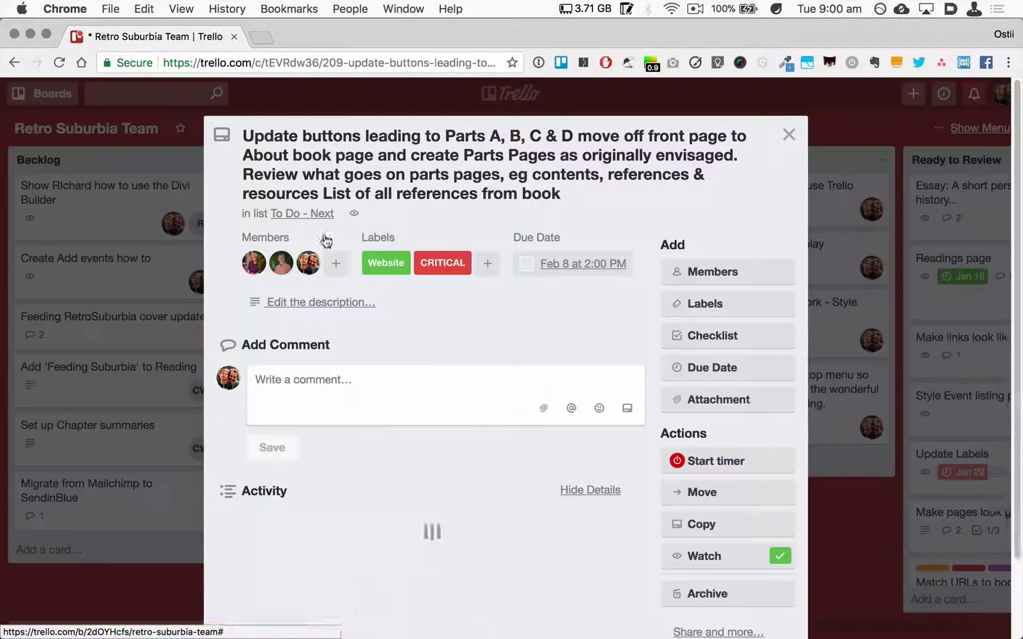
click(563, 136)
drag(572, 134, 594, 194)
key(super+c)
key(BackSpace)
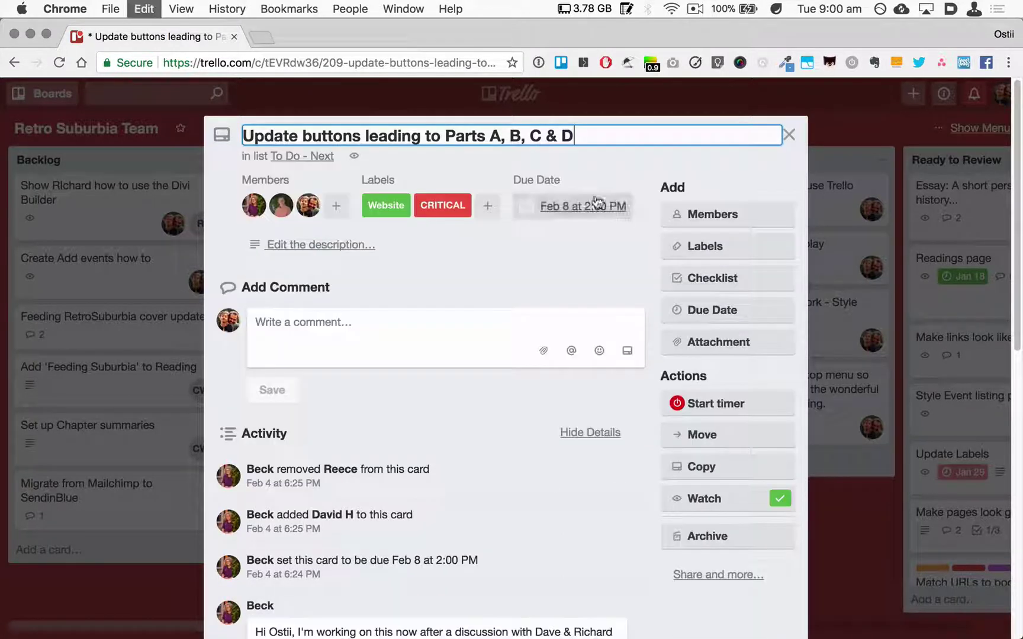
Paste the task notes into the description, capitalise 'Move', and save it.
click(350, 245)
key(super+v)
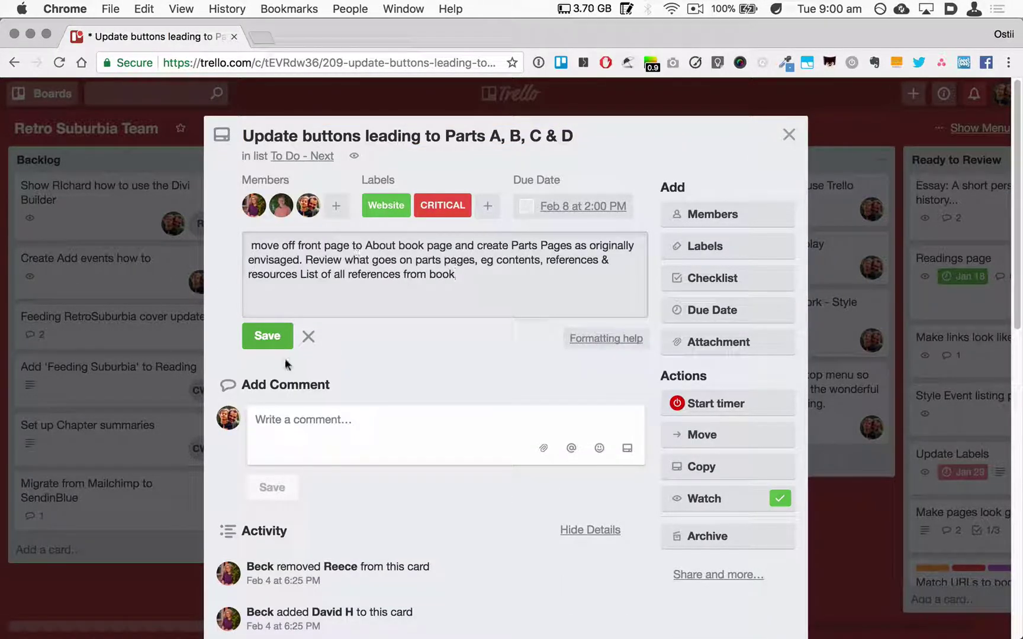
key(BackSpace)
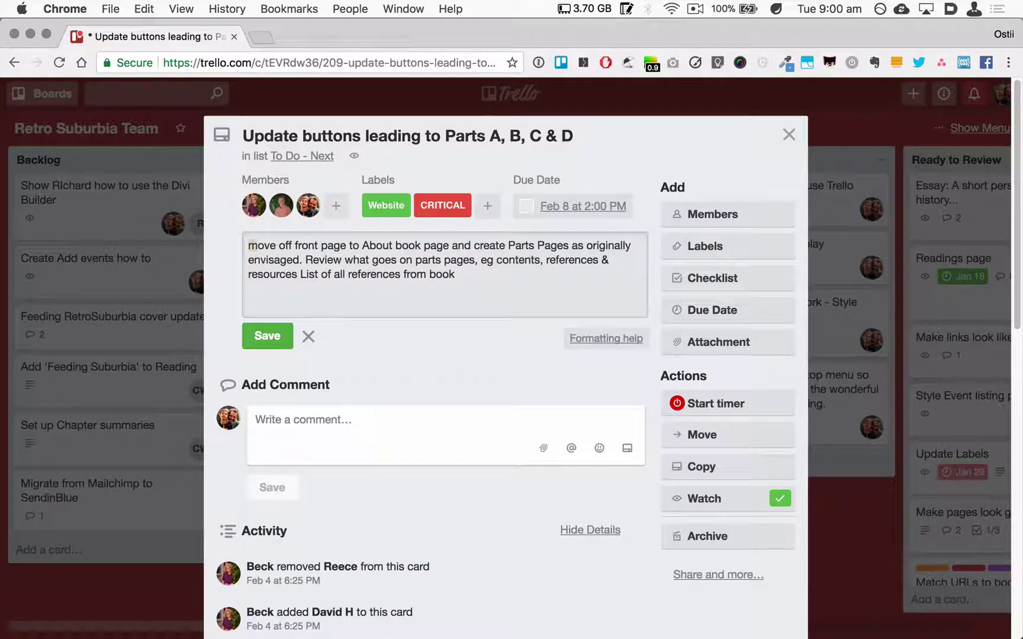
key(Delete)
text(M)
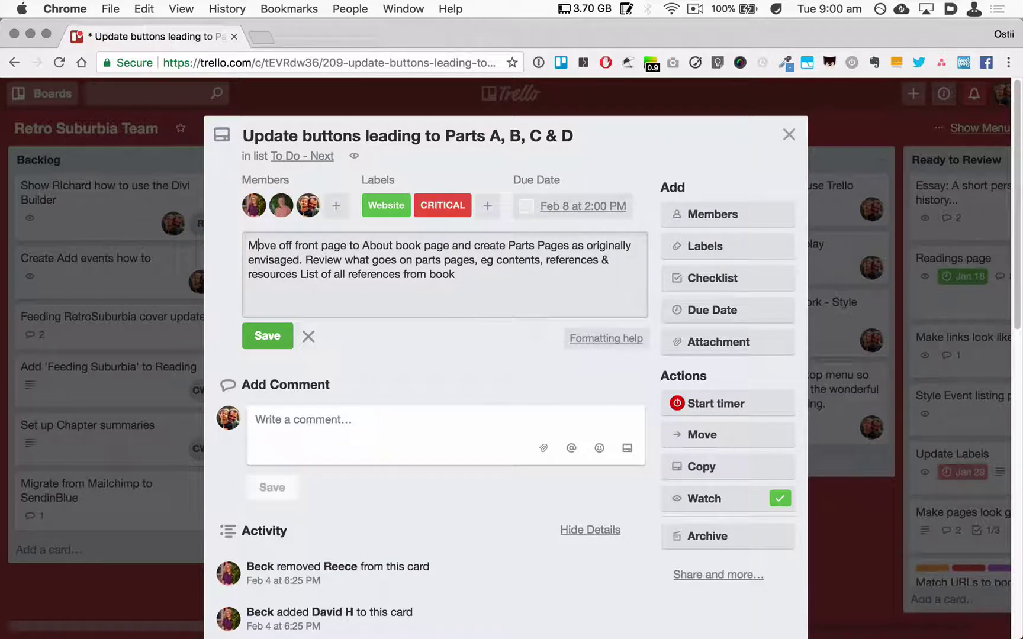
click(256, 330)
scroll(366, 415, down, 10)
scroll(365, 415, down, 1)
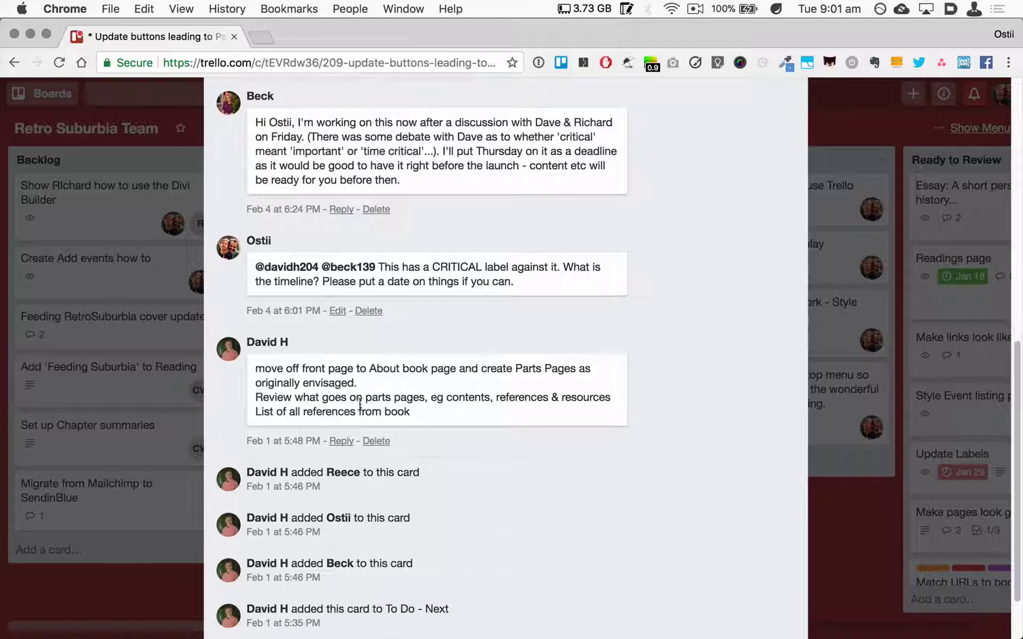
scroll(339, 382, up, 15)
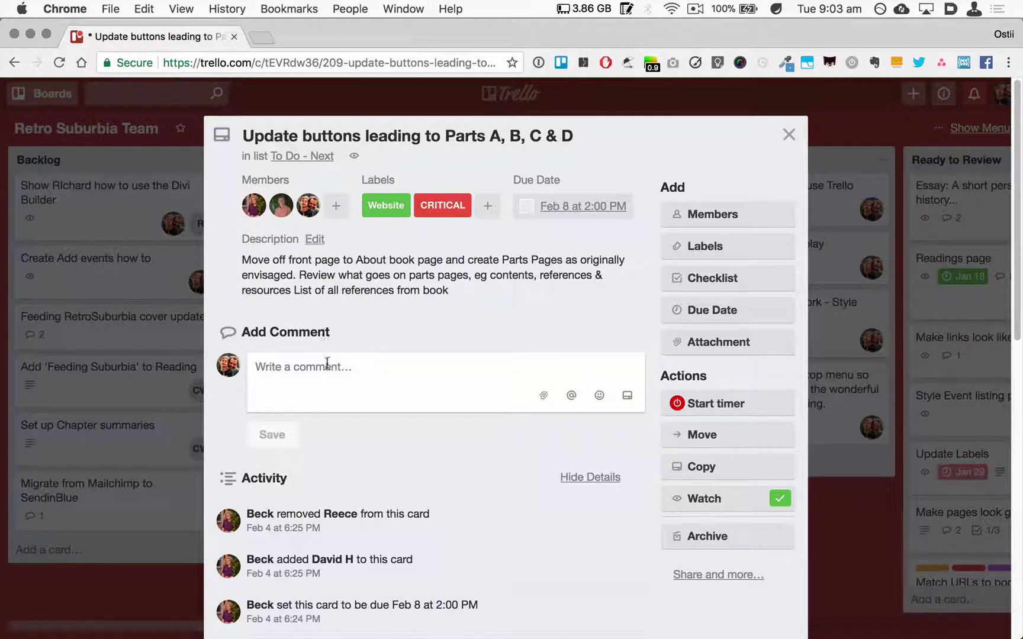
Comment tagging two teammates that the section is off the home page and book-page details are awaited.
click(327, 364)
text(@)
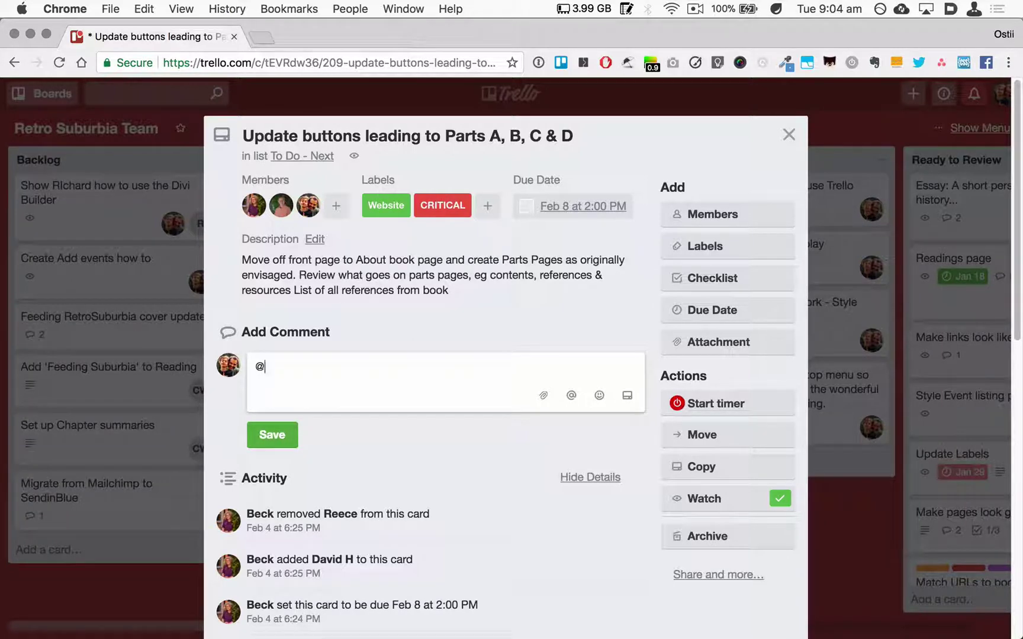
text(me)
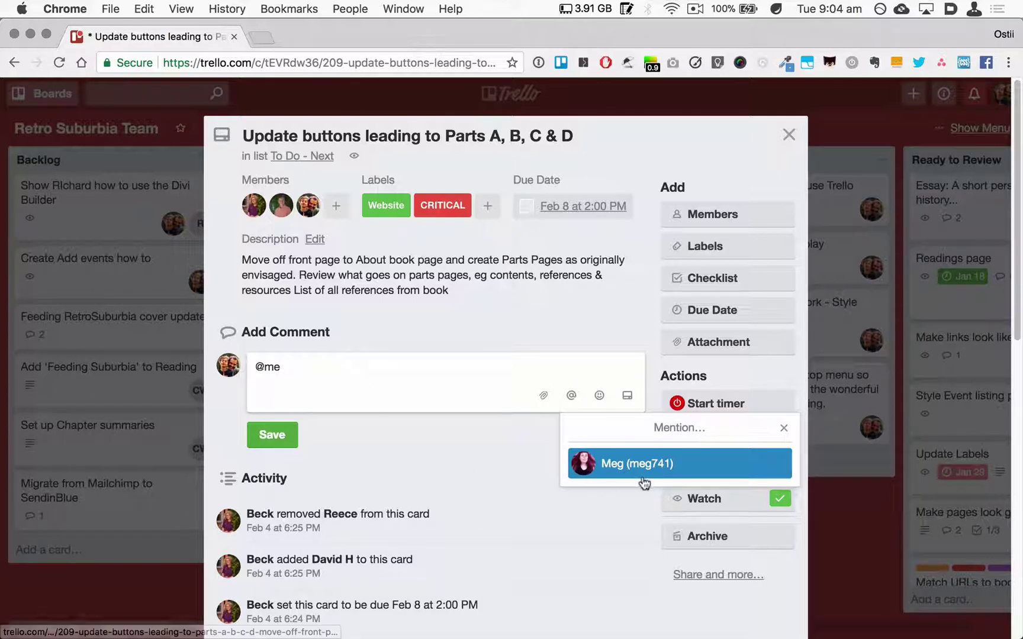
click(466, 450)
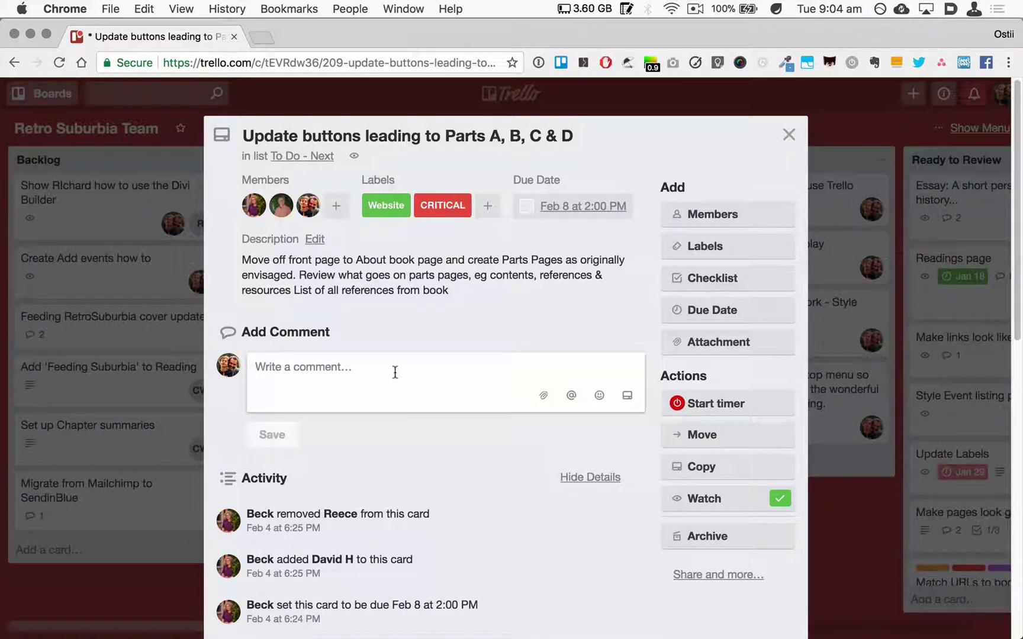
text(@b)
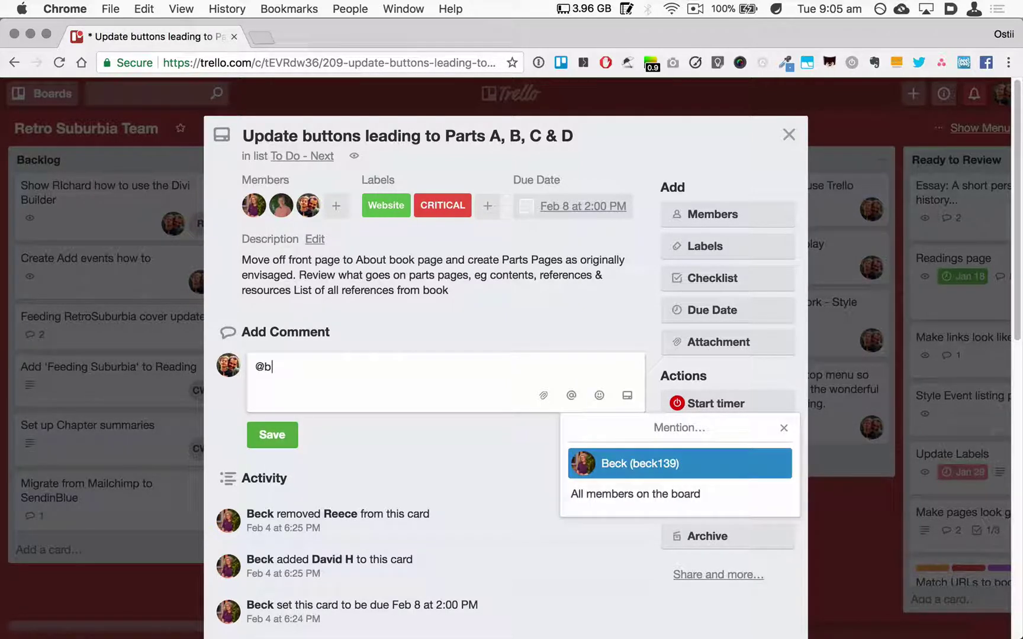
key(Return)
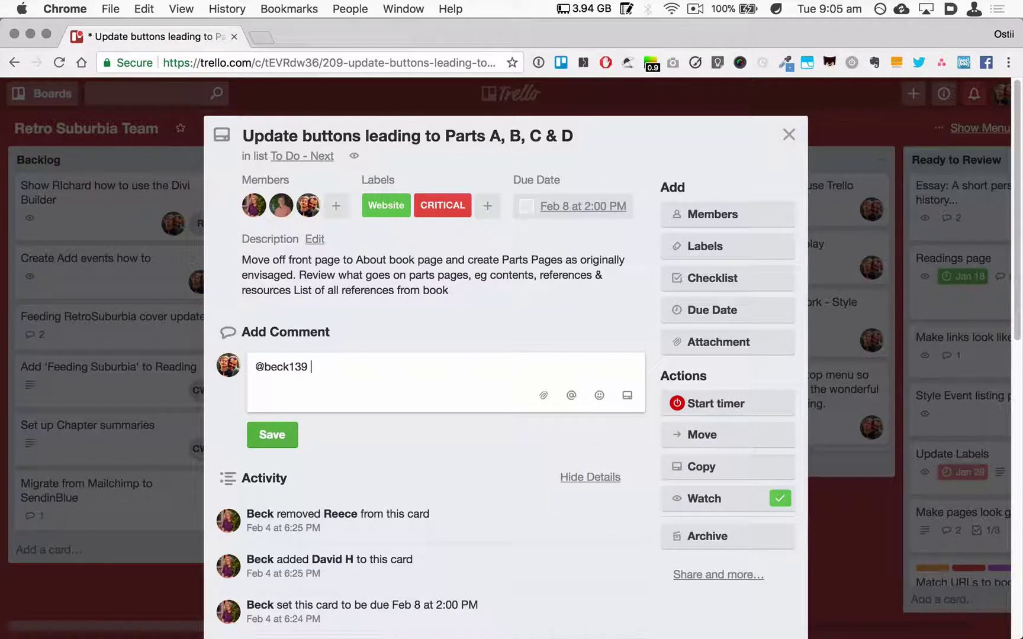
text(@da)
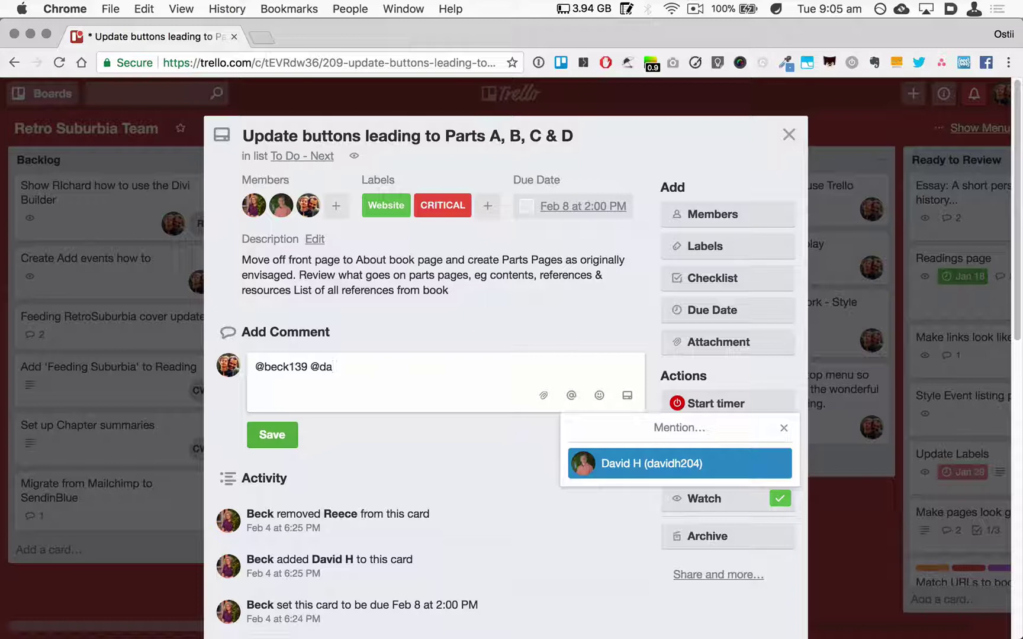
key(Return)
text(I have removed this section from the home page and am awaiting details for the book page.)
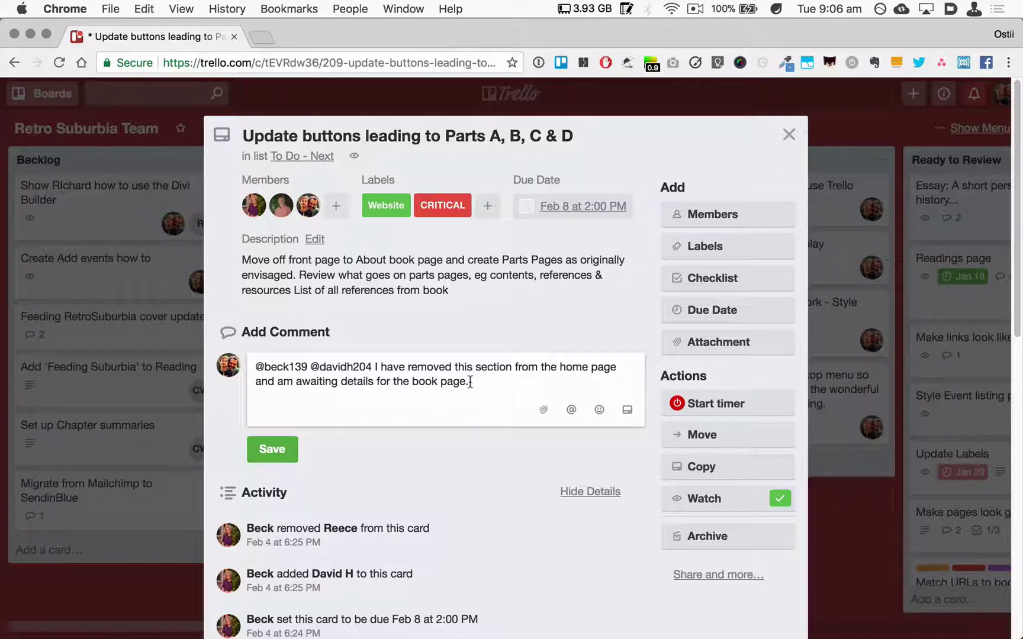
key(Return)
key(ctrl+Return)
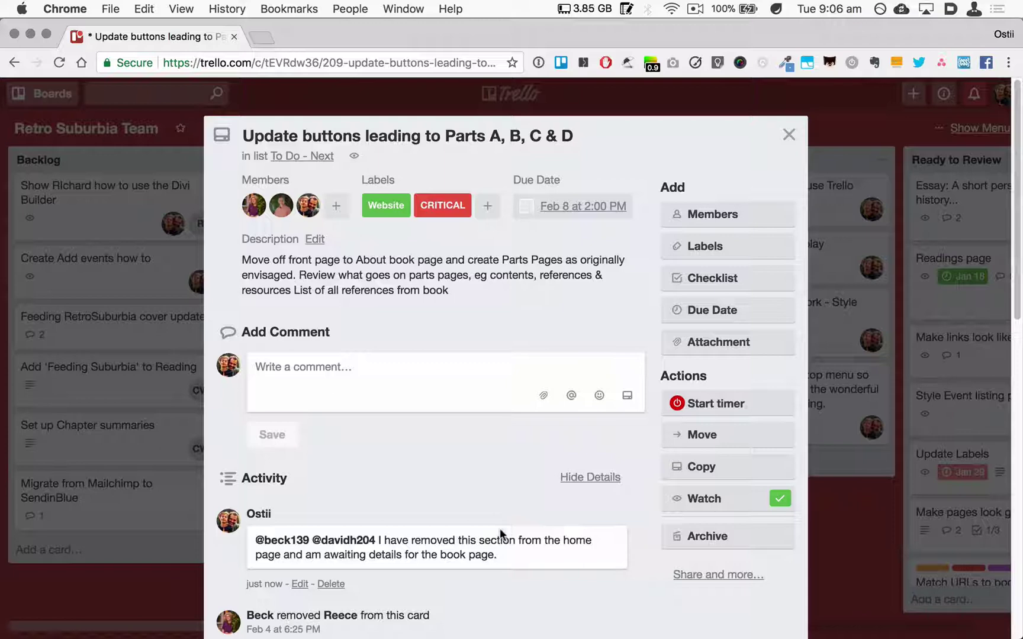
scroll(491, 532, down, 3)
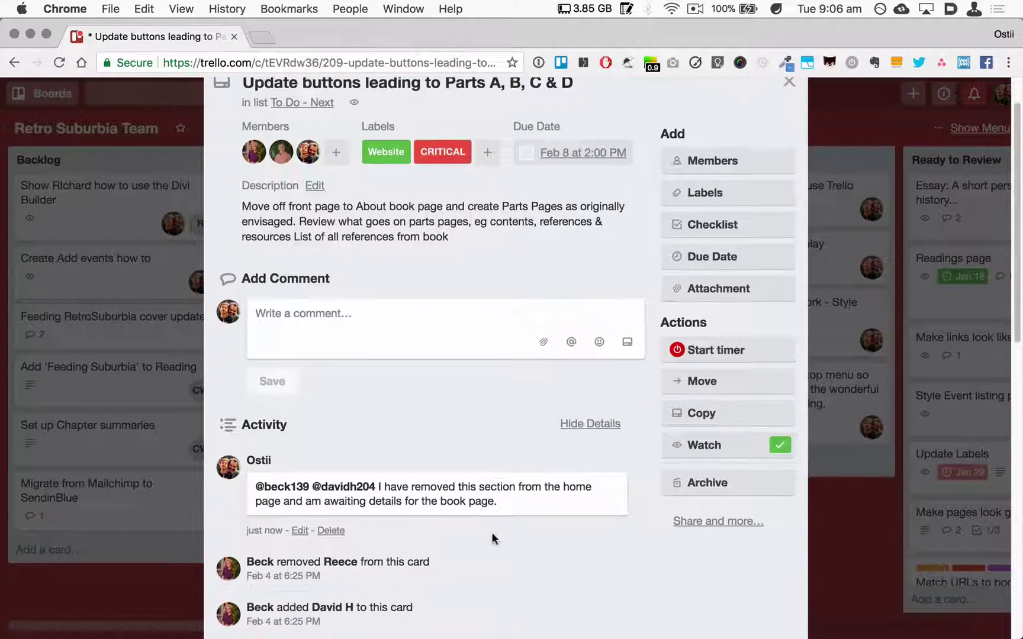
scroll(305, 415, down, 5)
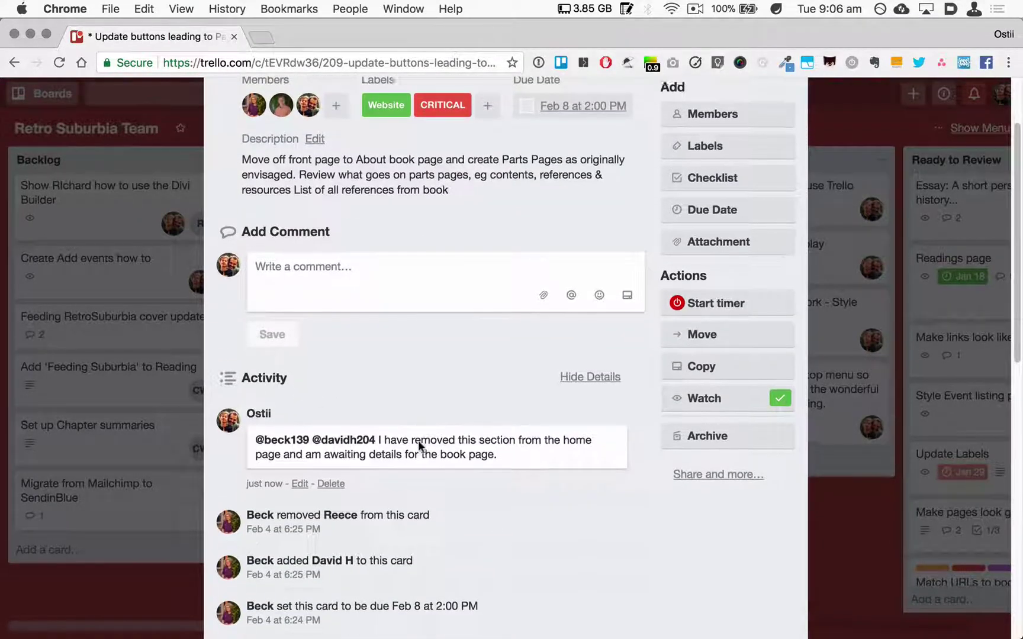
scroll(372, 353, down, 10)
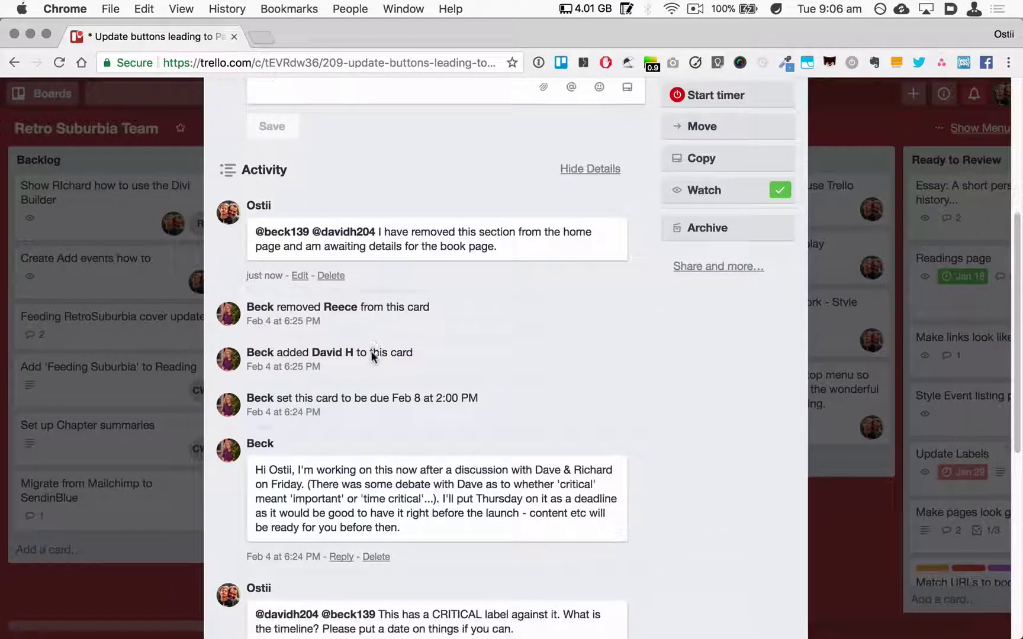
scroll(371, 353, down, 9)
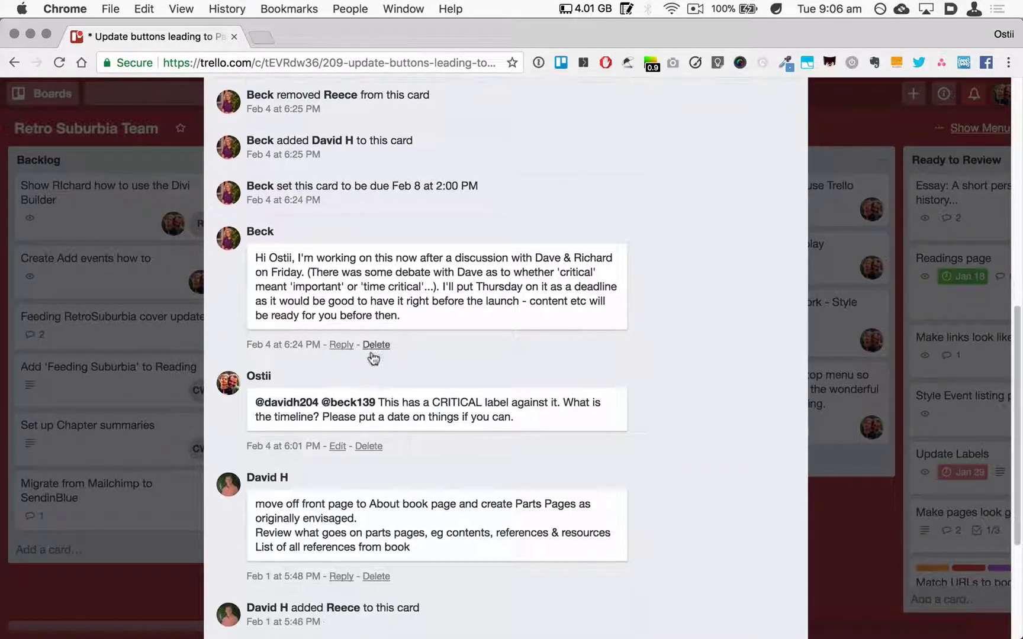
scroll(371, 355, up, 10)
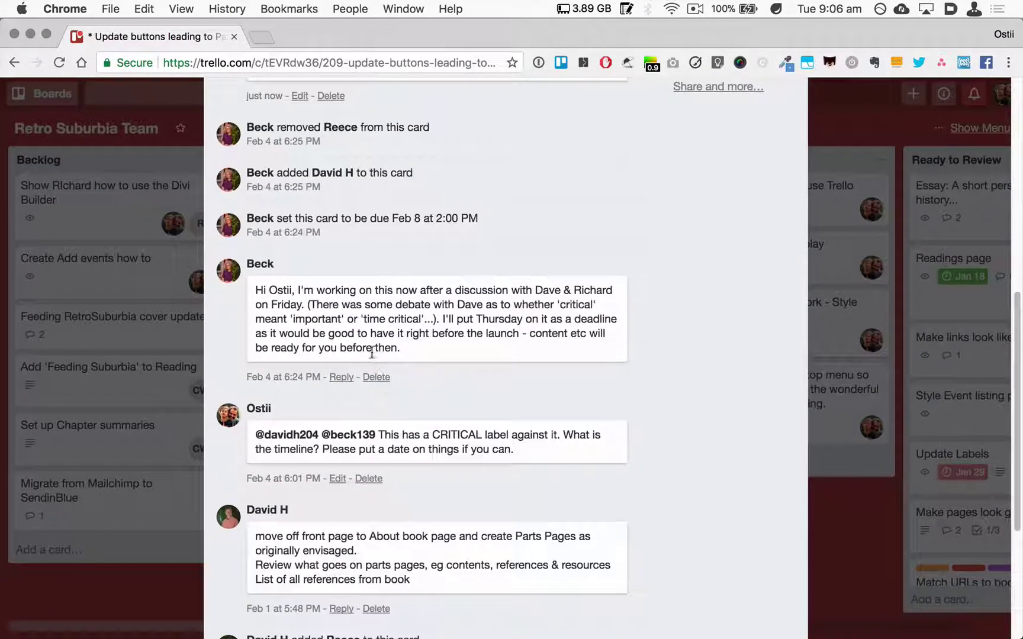
scroll(372, 355, down, 10)
scroll(371, 354, up, 13)
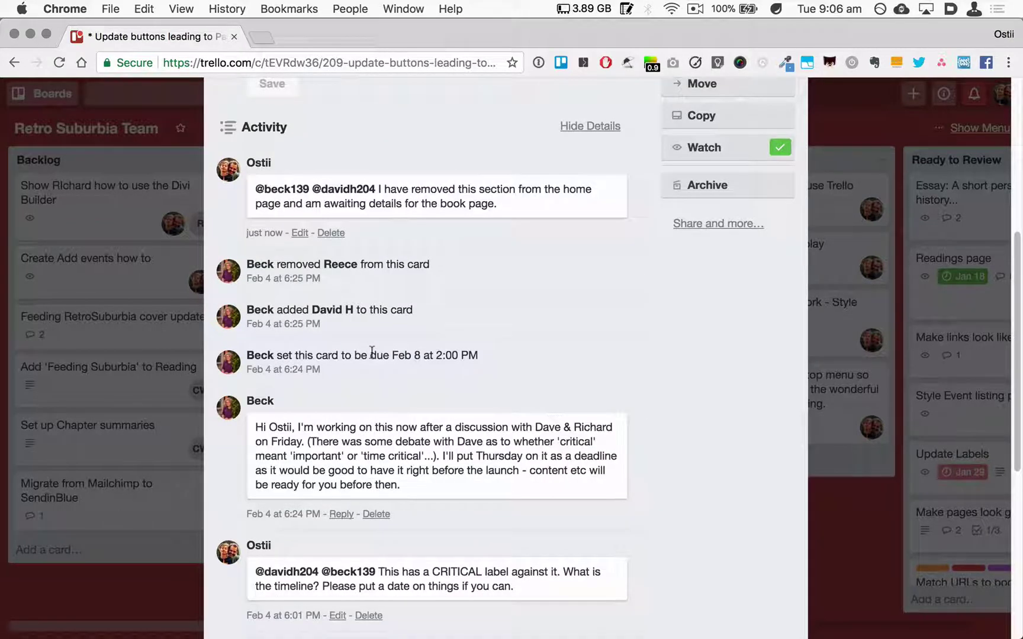
scroll(624, 390, up, 13)
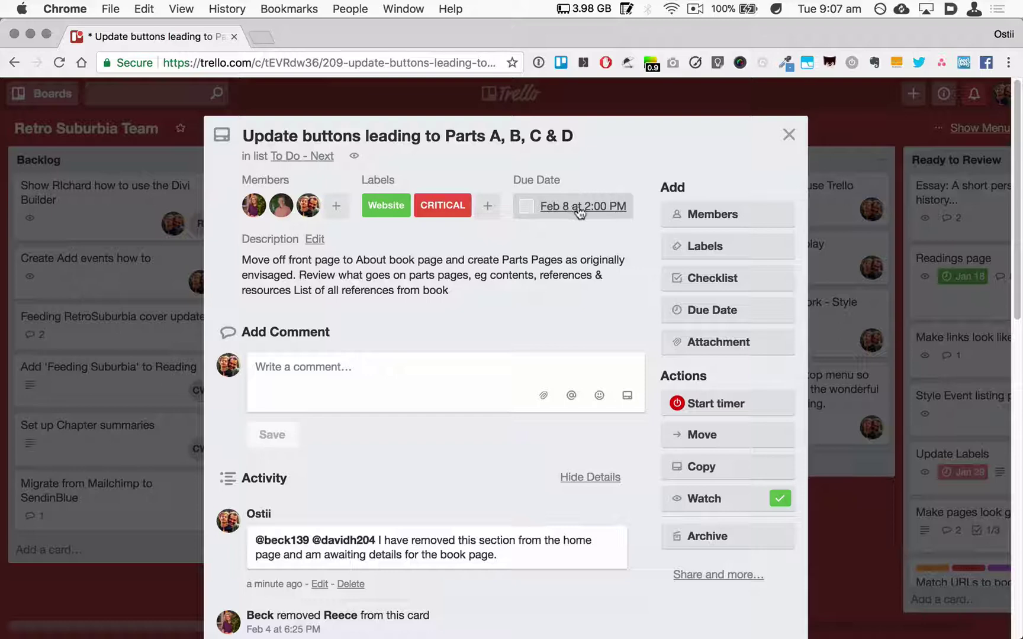
click(731, 219)
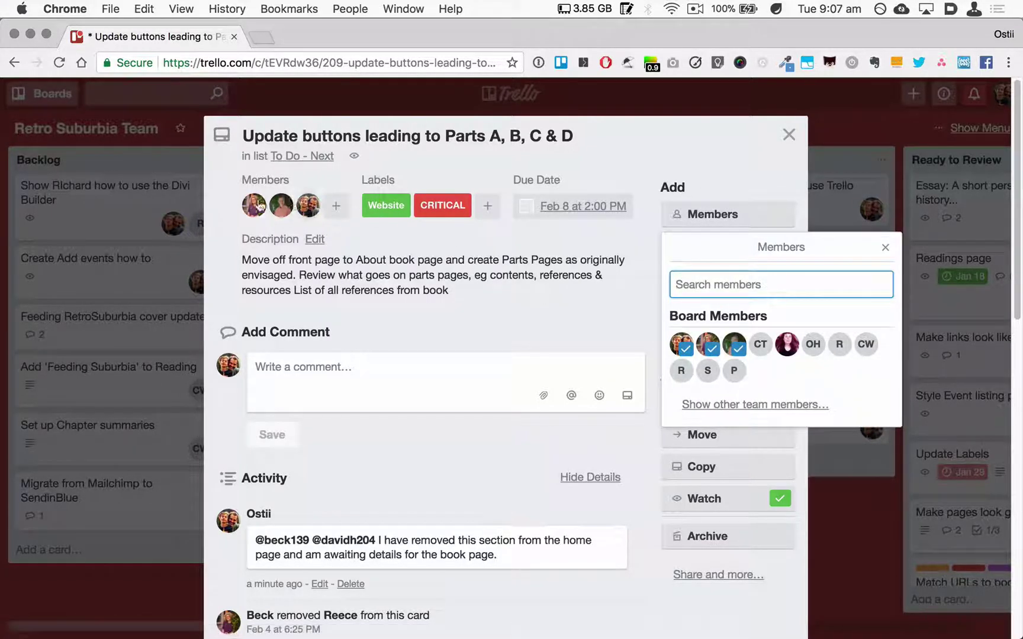
click(885, 251)
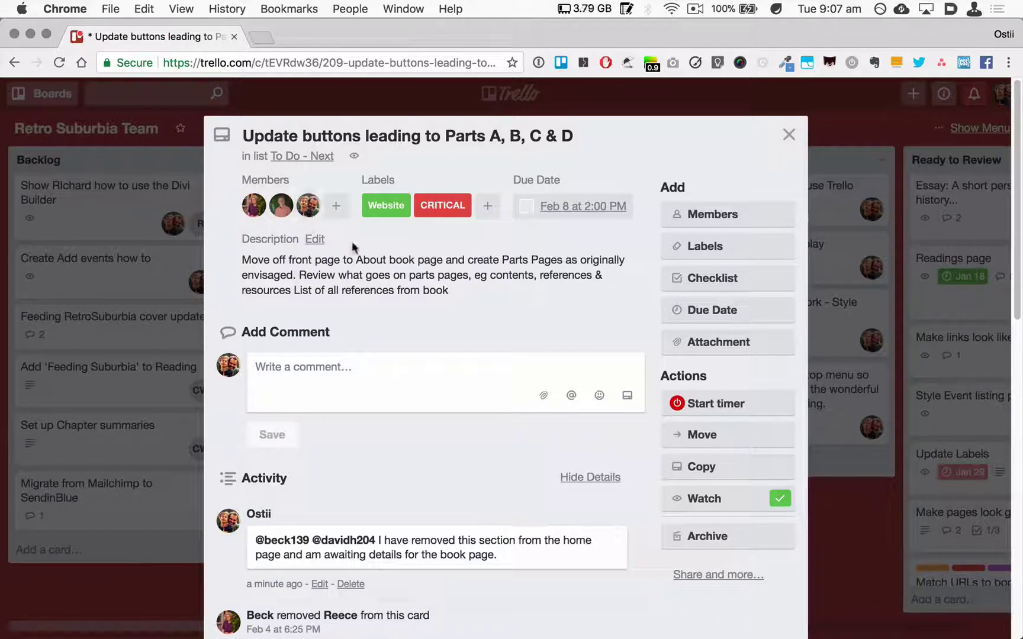
click(723, 252)
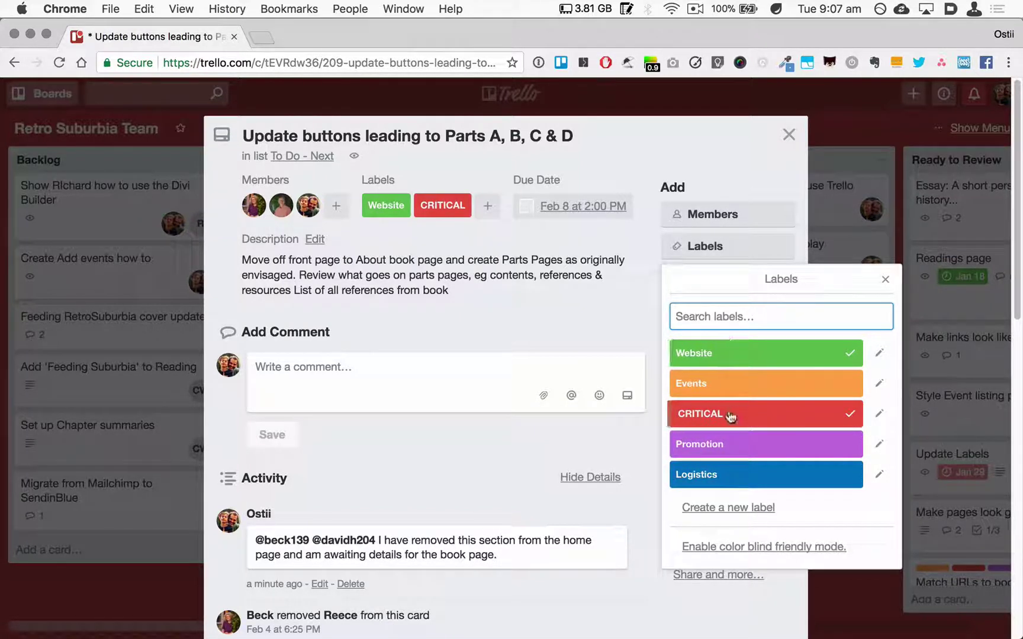
click(731, 508)
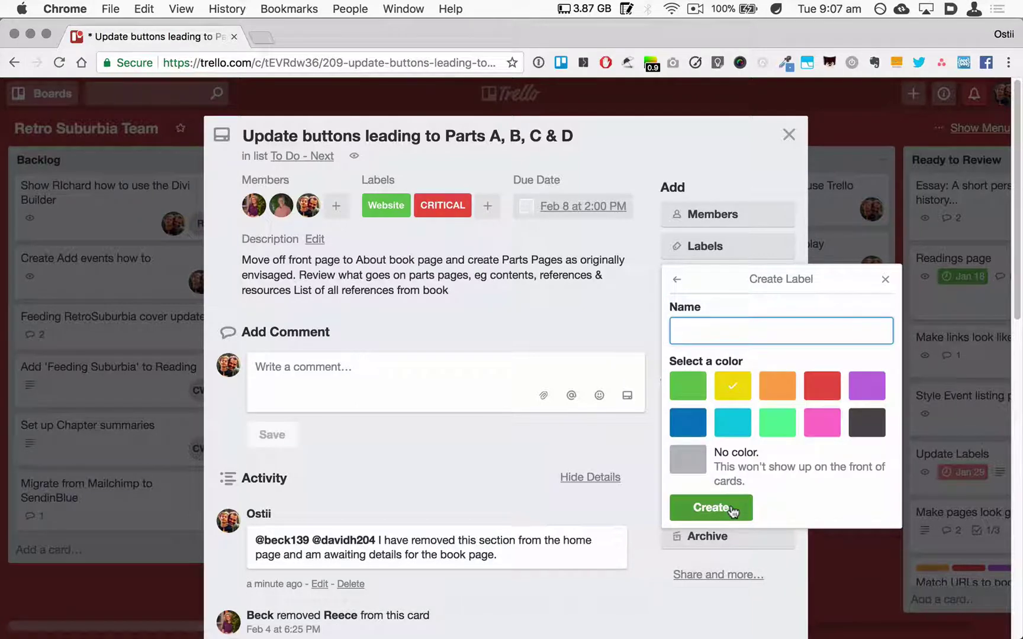
click(884, 281)
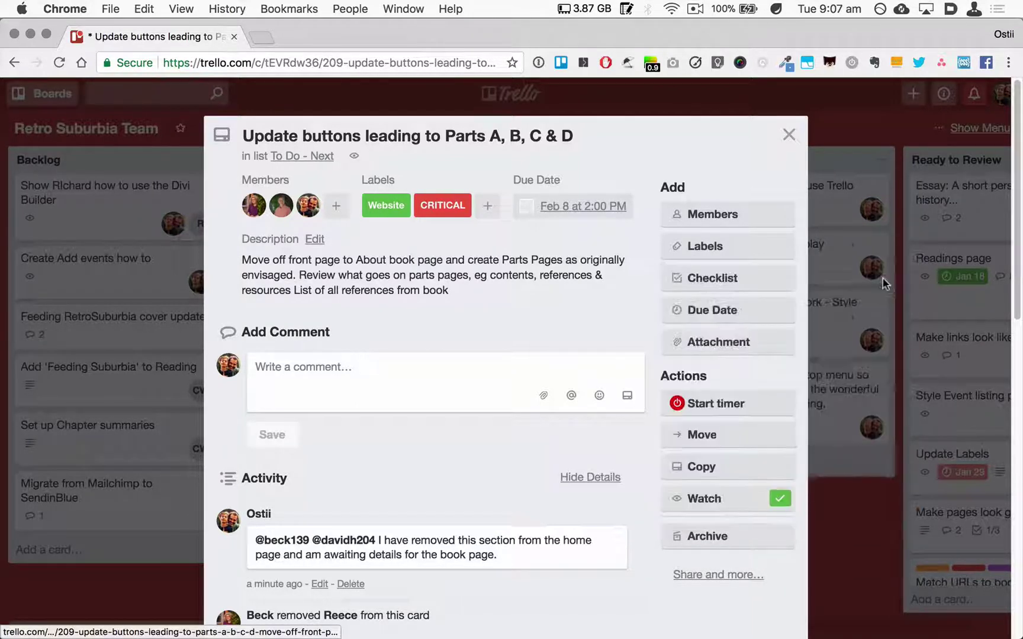
click(717, 283)
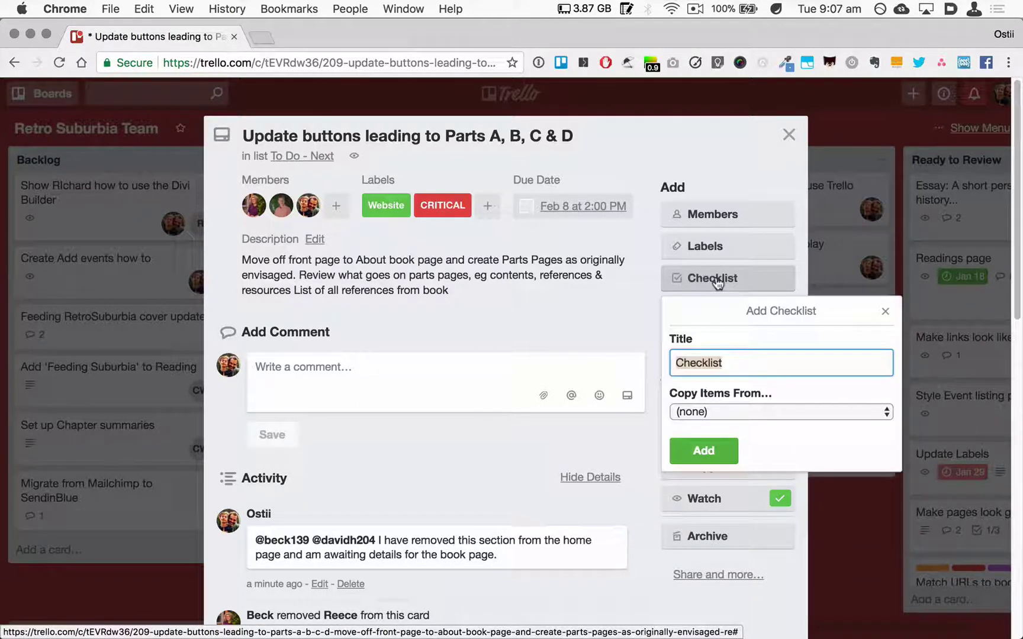
click(884, 313)
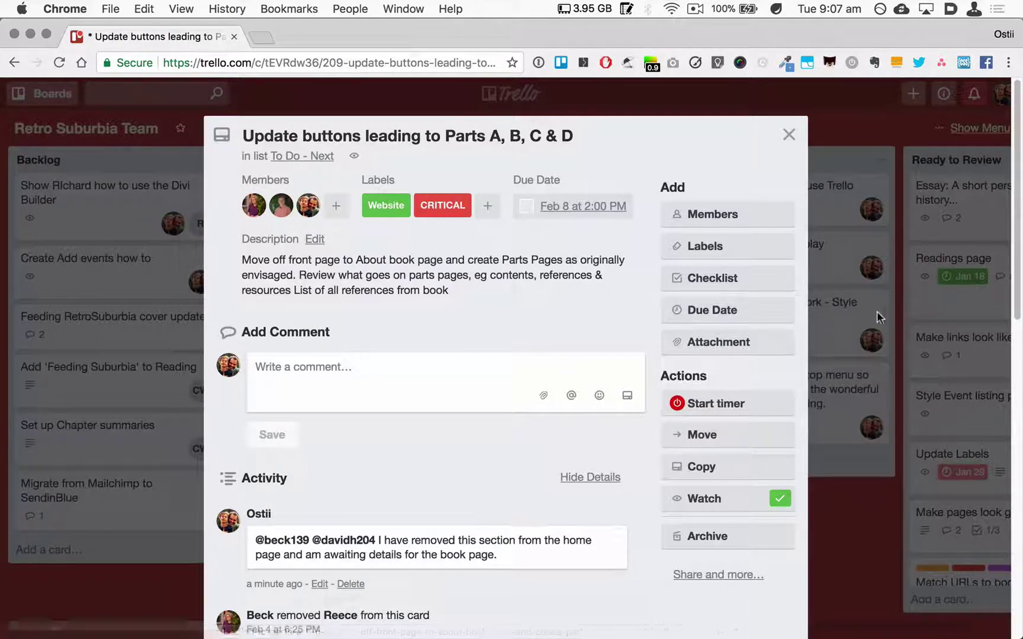
click(723, 314)
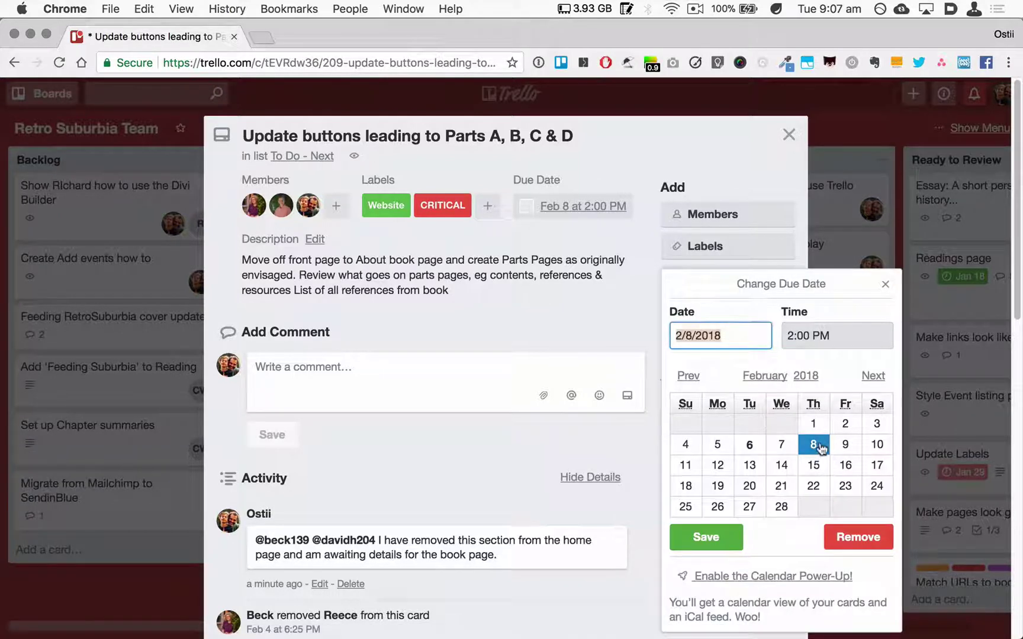
click(885, 284)
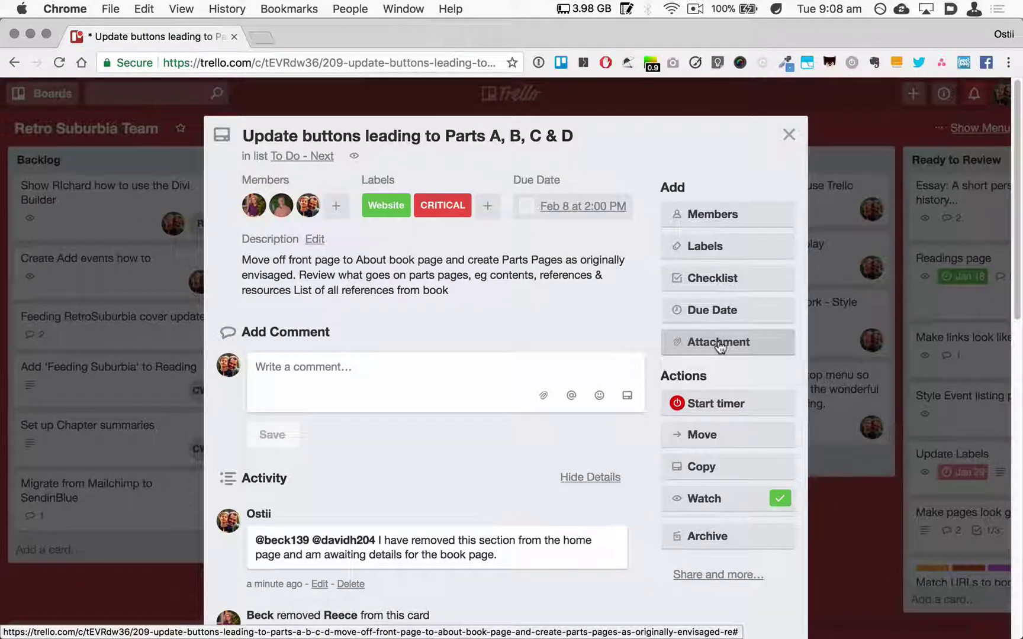
scroll(711, 367, down, 2)
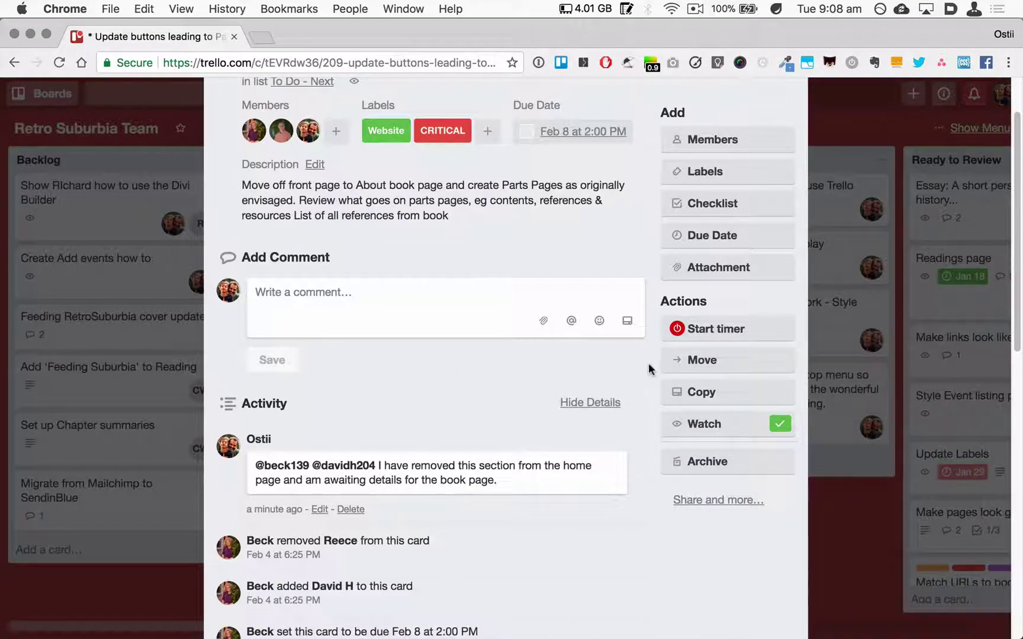
scroll(644, 367, up, 1)
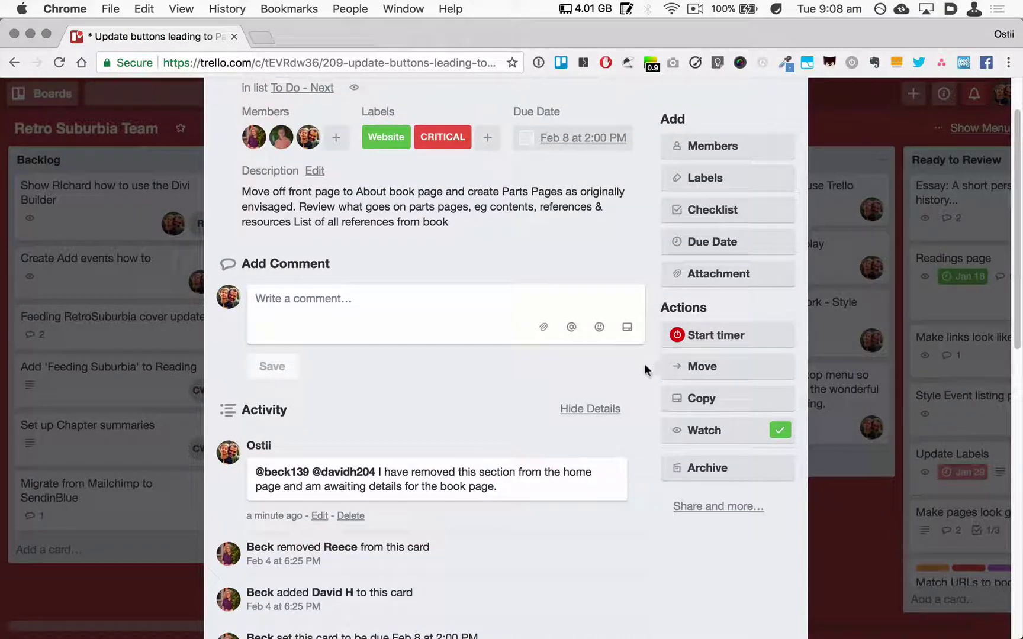
click(707, 369)
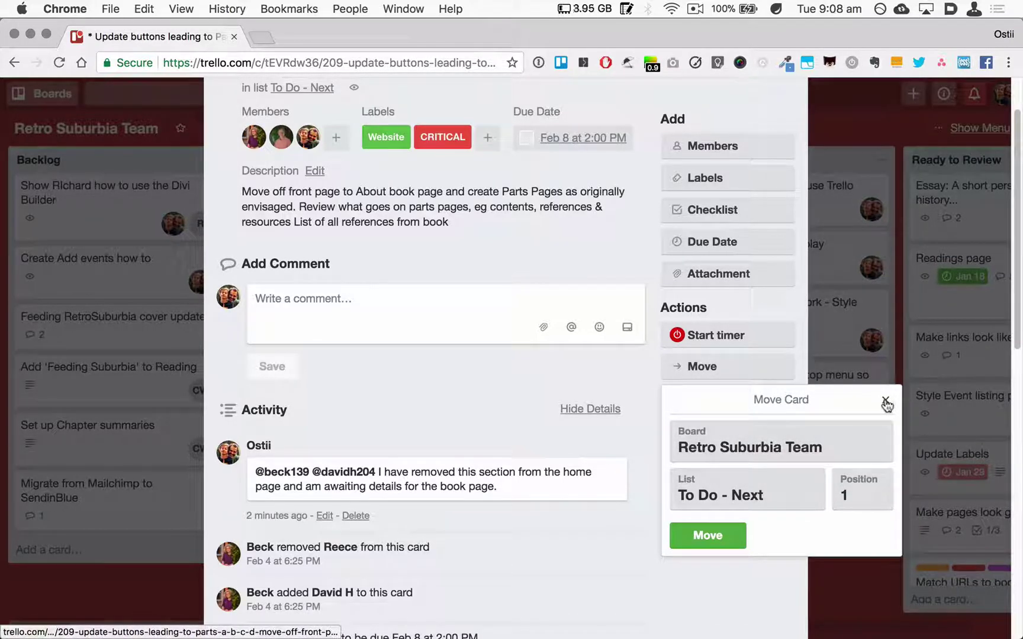
click(885, 403)
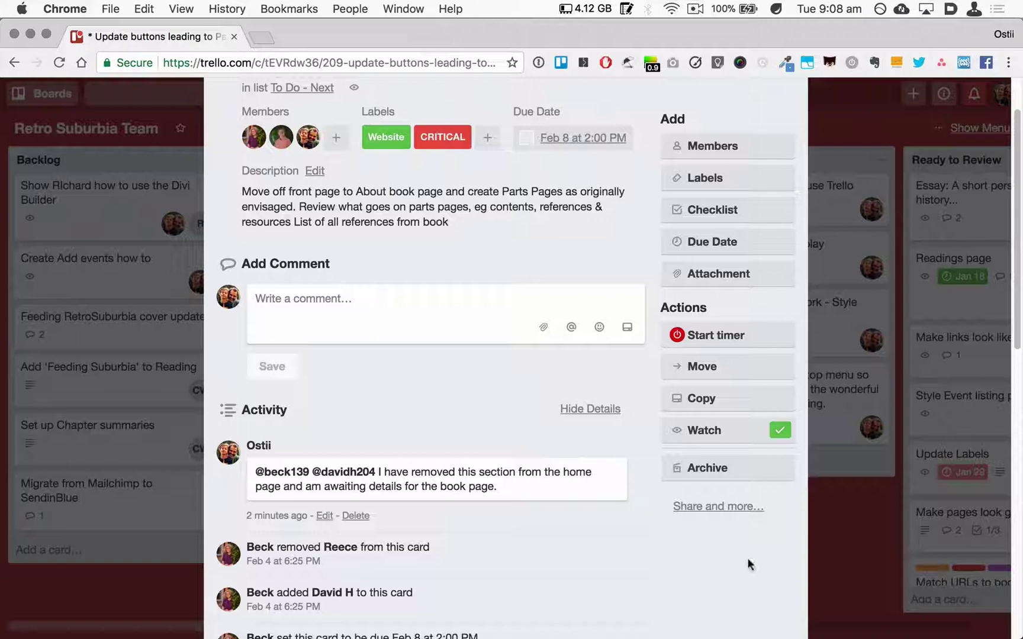
scroll(671, 490, up, 2)
click(680, 497)
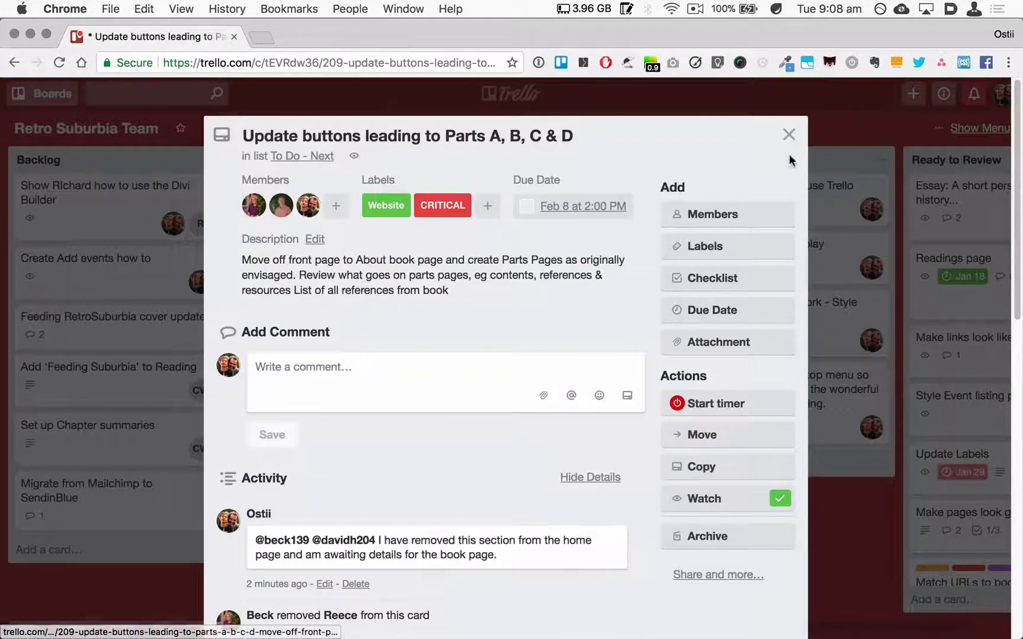
Close the card and scroll the board right to show Ready to Review, Done and Shelved.
click(789, 131)
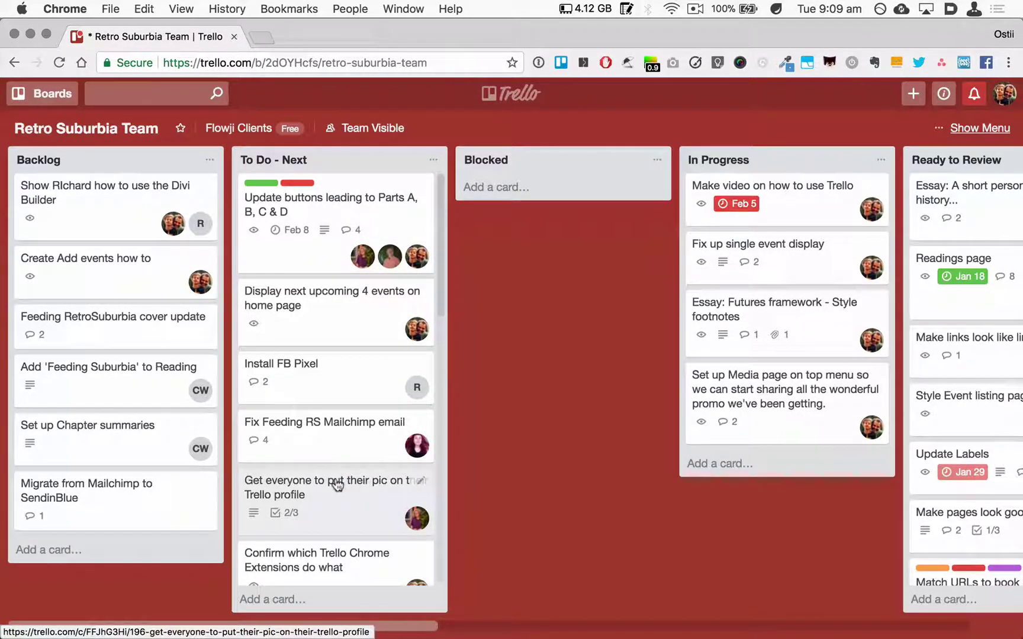
scroll(336, 484, down, 2)
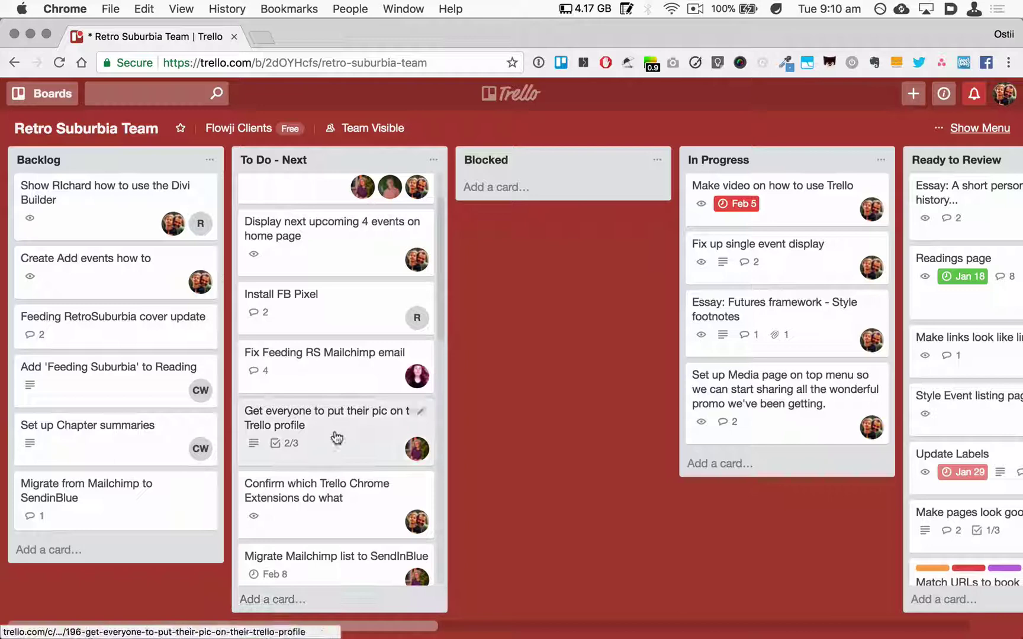
drag(369, 628, 583, 629)
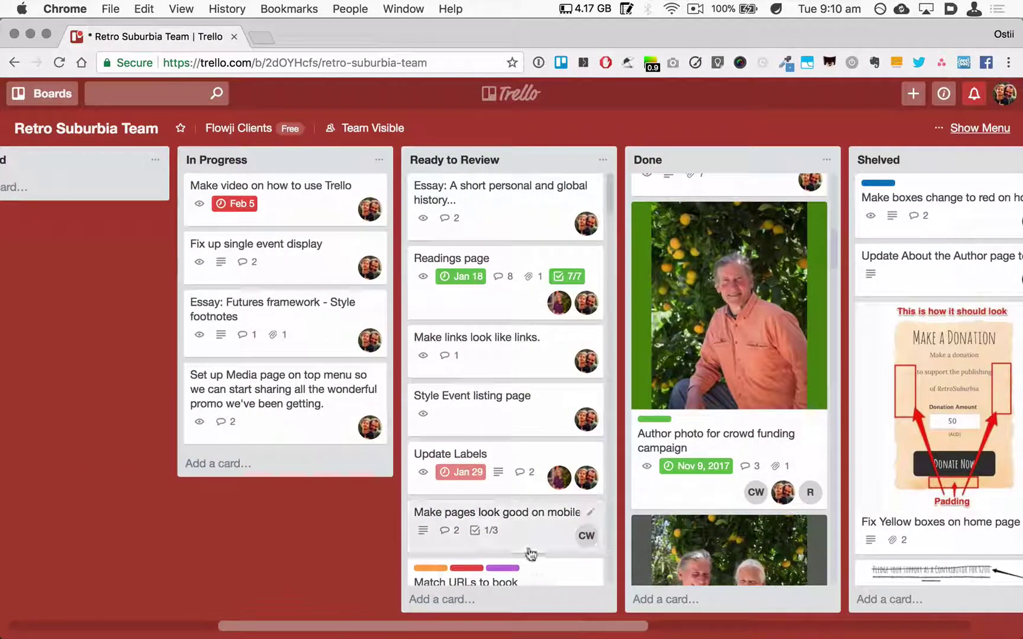
Tick 'The Book page' and 'Crowd Support page' on 'Make pages look good on mobile', then close it.
click(497, 510)
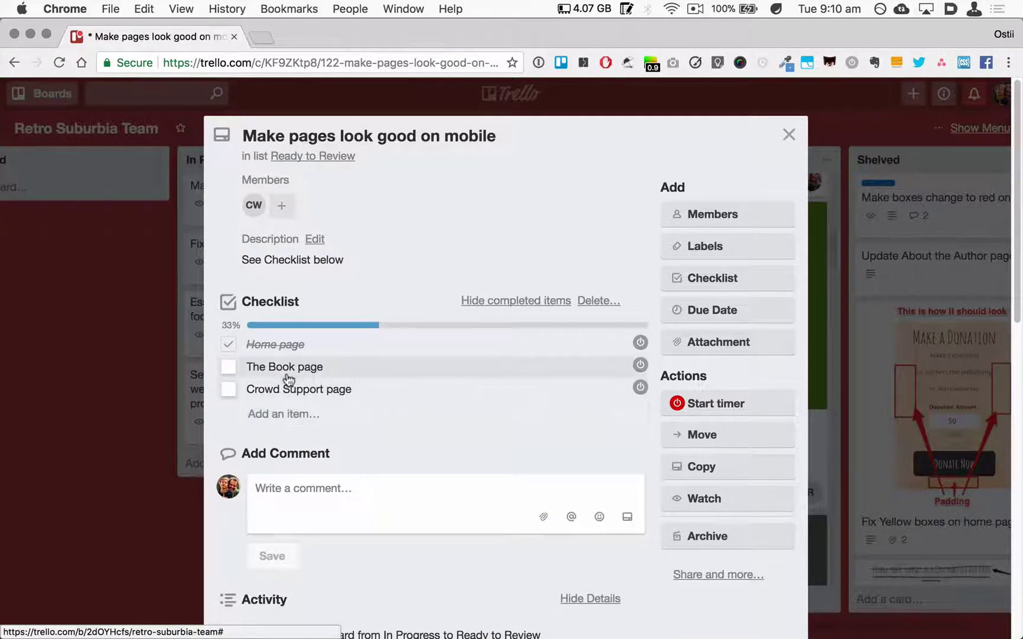
click(229, 367)
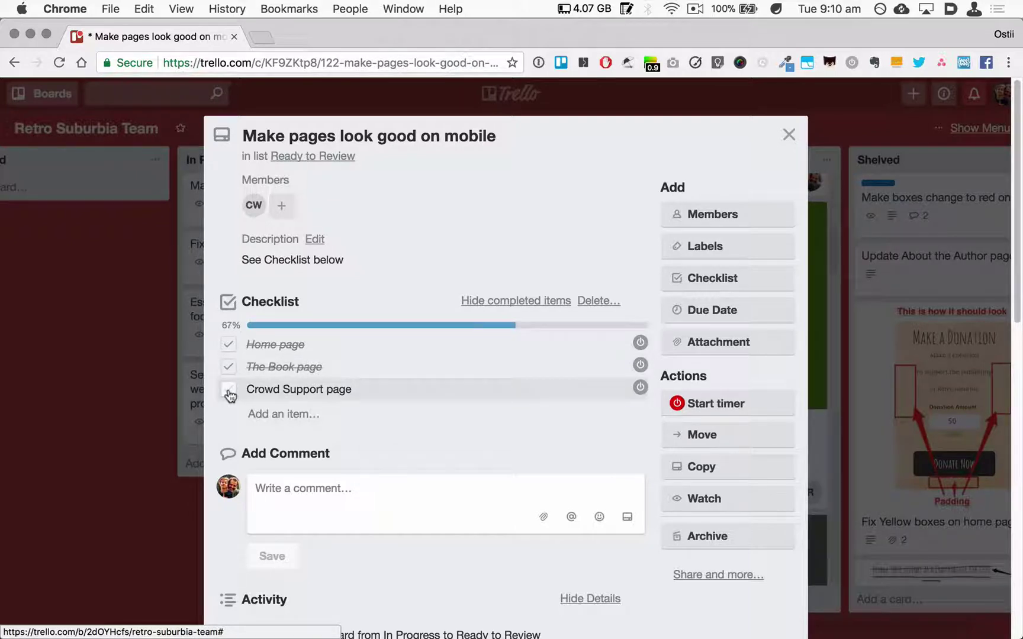
click(229, 391)
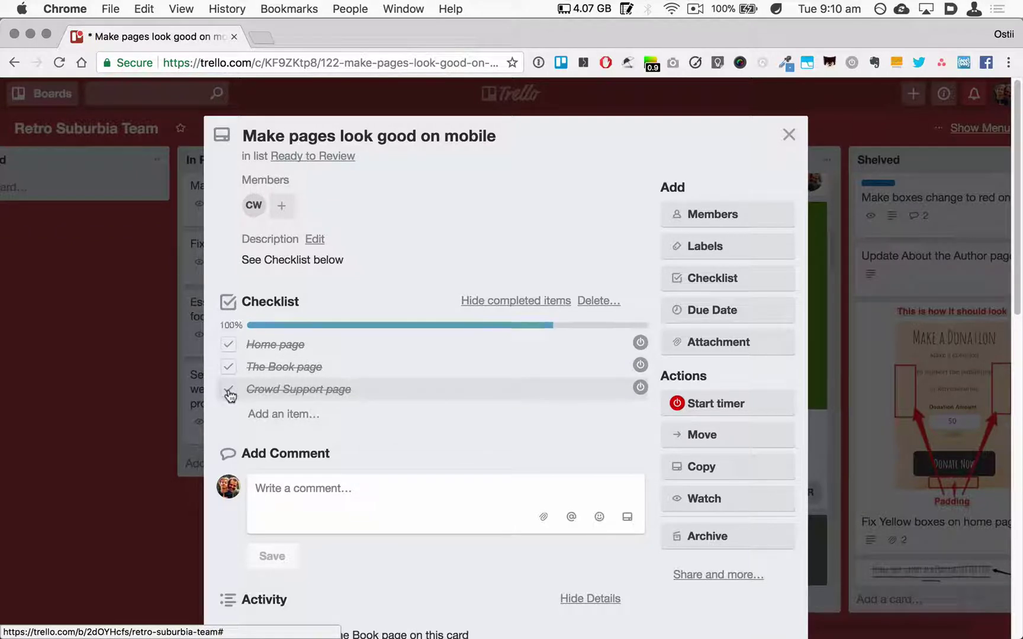
click(788, 136)
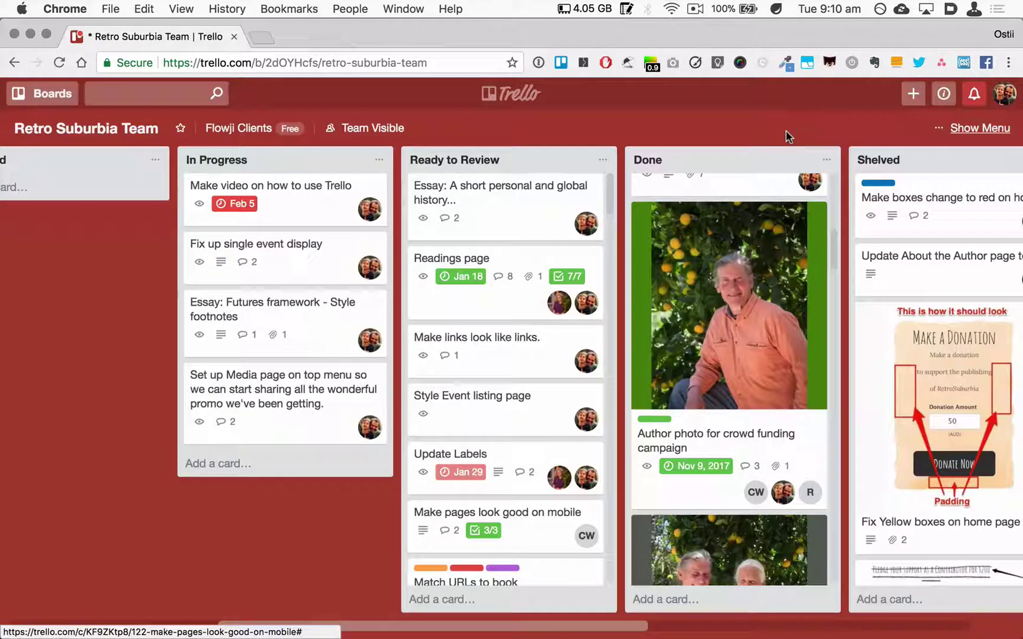
click(974, 99)
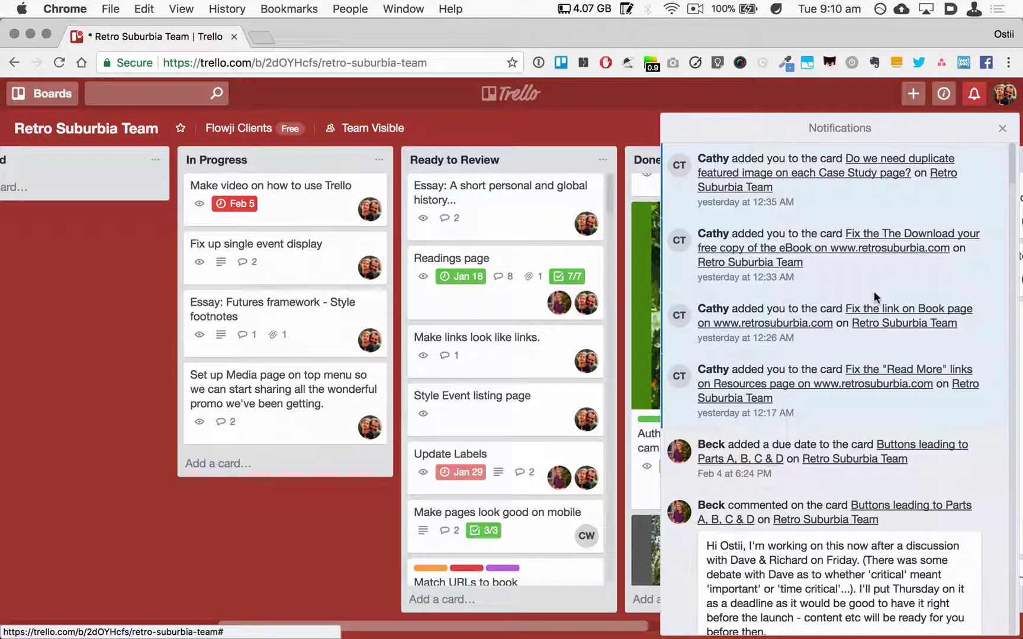
scroll(876, 296, down, 2)
scroll(873, 290, down, 3)
scroll(876, 293, up, 5)
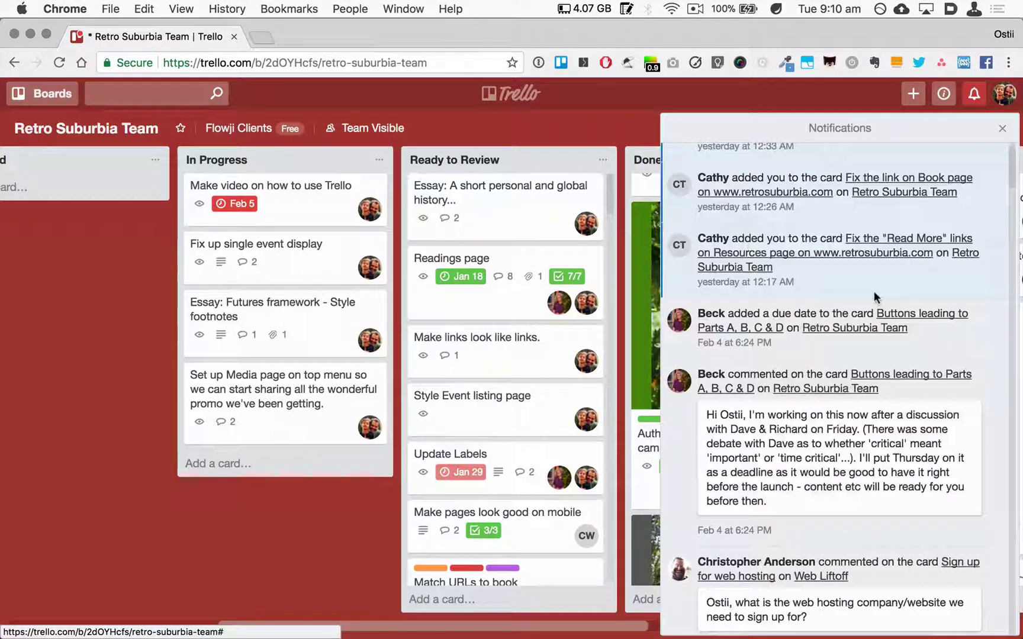
click(974, 98)
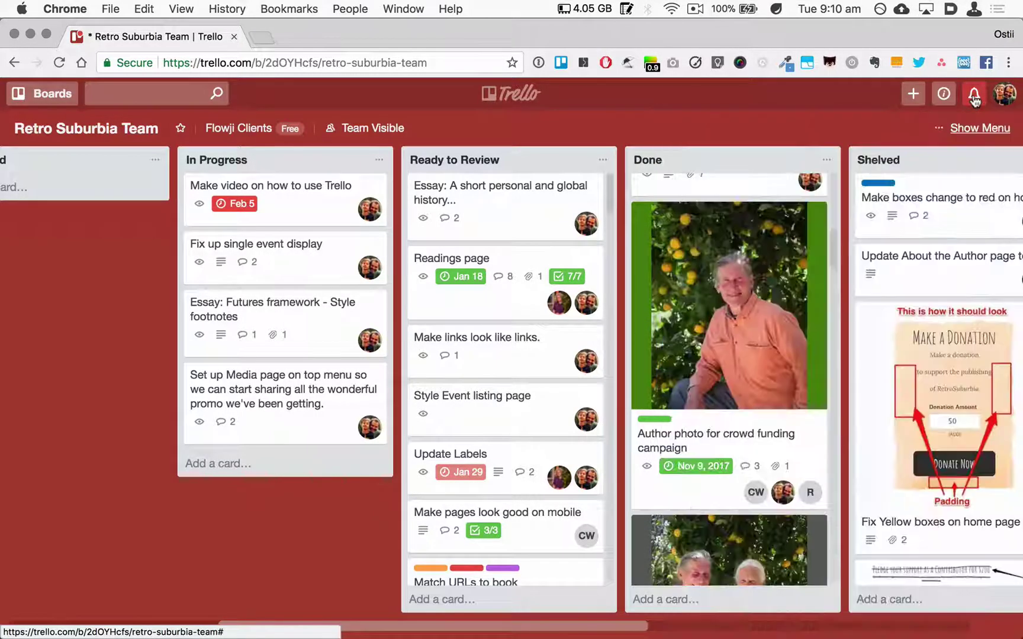
From the board menu, filter cards by your own member and the CRITICAL label, then clear both filters.
click(976, 132)
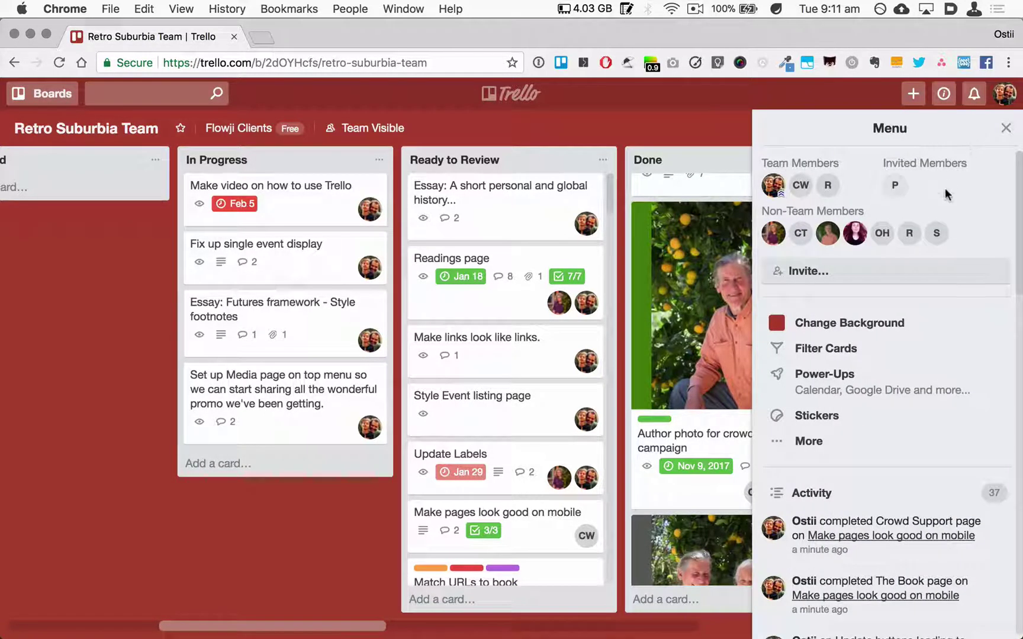
click(828, 350)
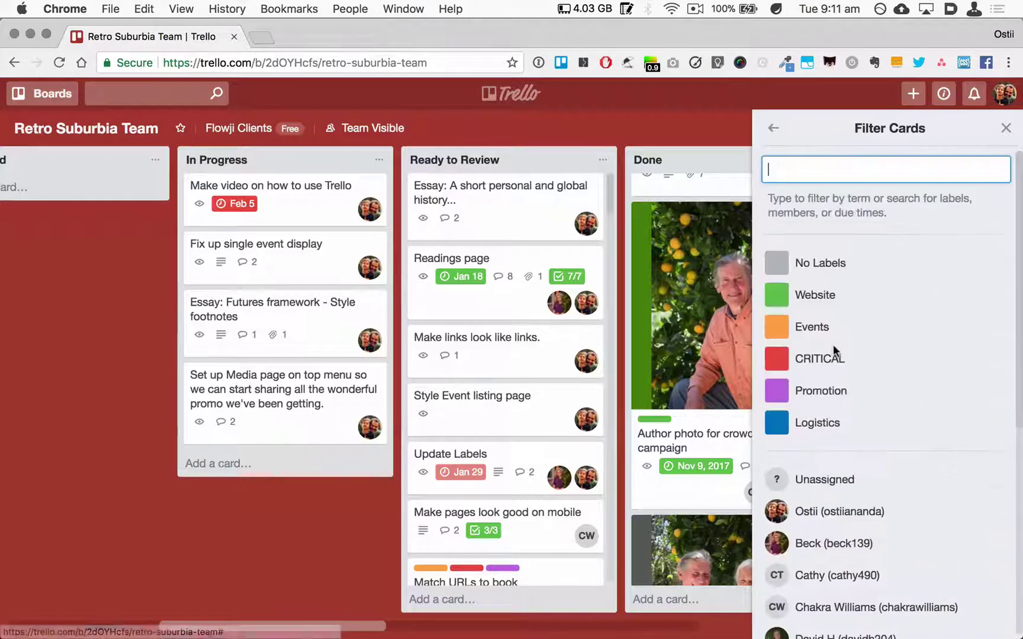
click(832, 512)
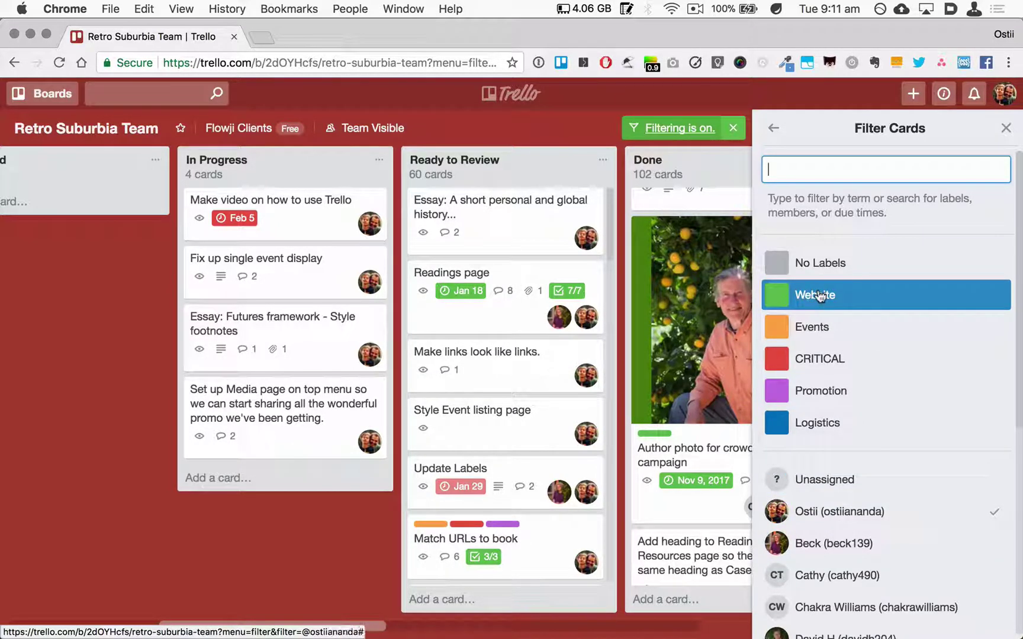
click(819, 359)
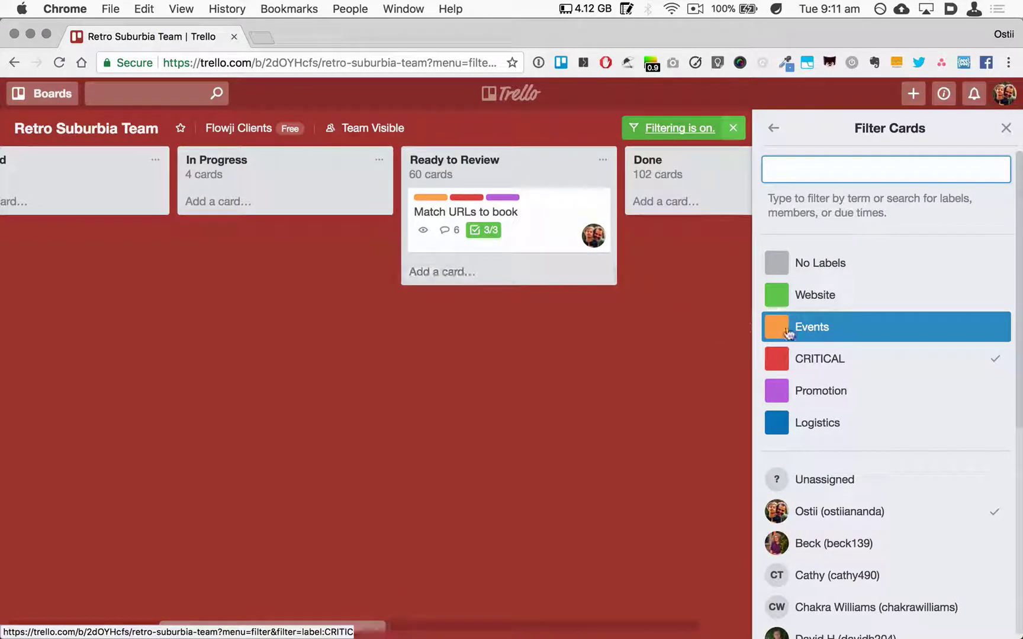
click(819, 358)
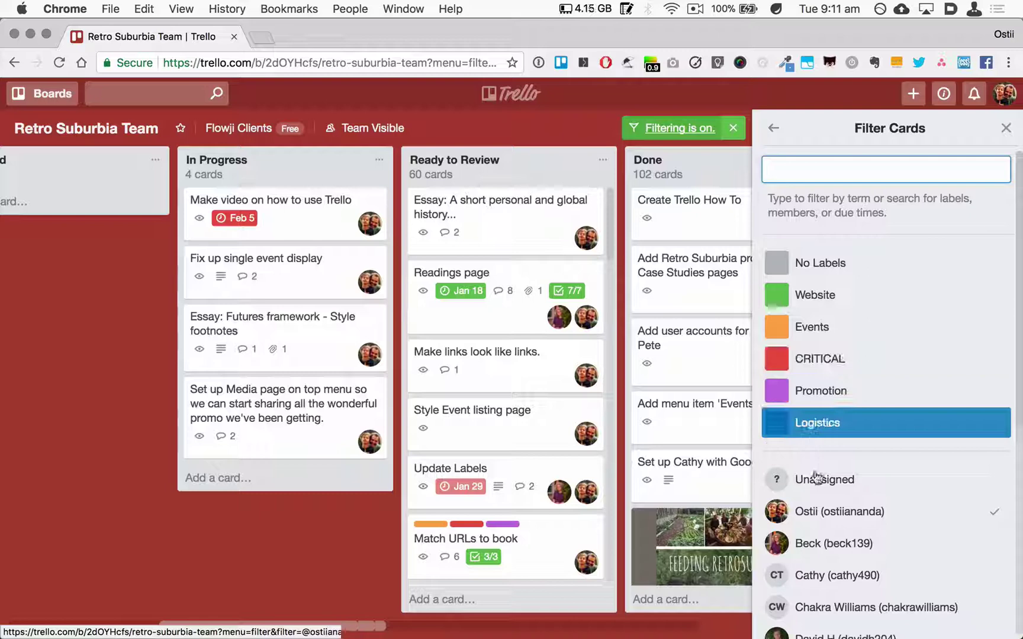
click(840, 511)
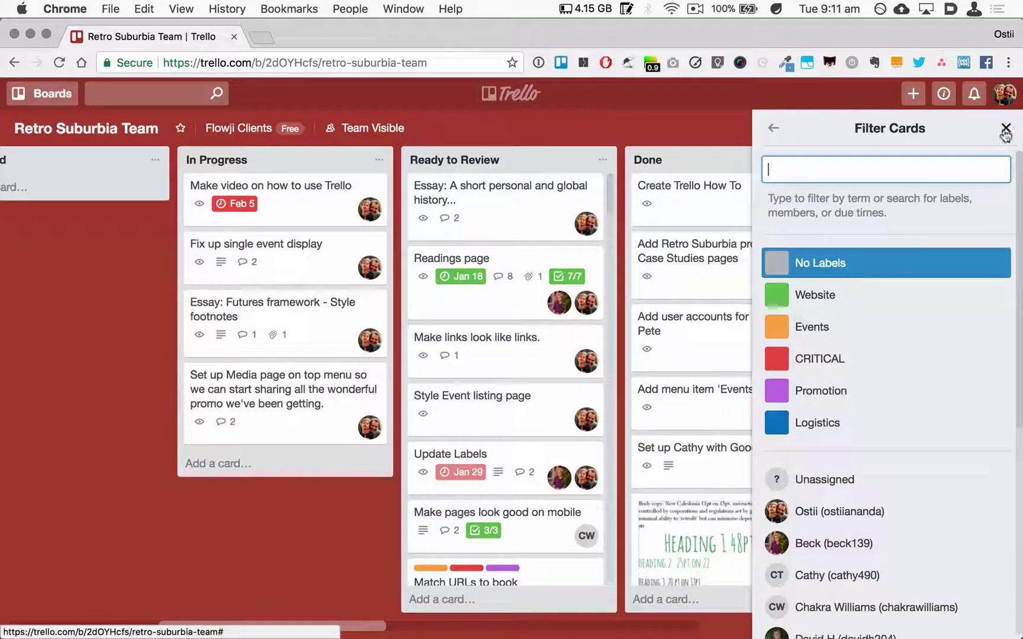
click(778, 128)
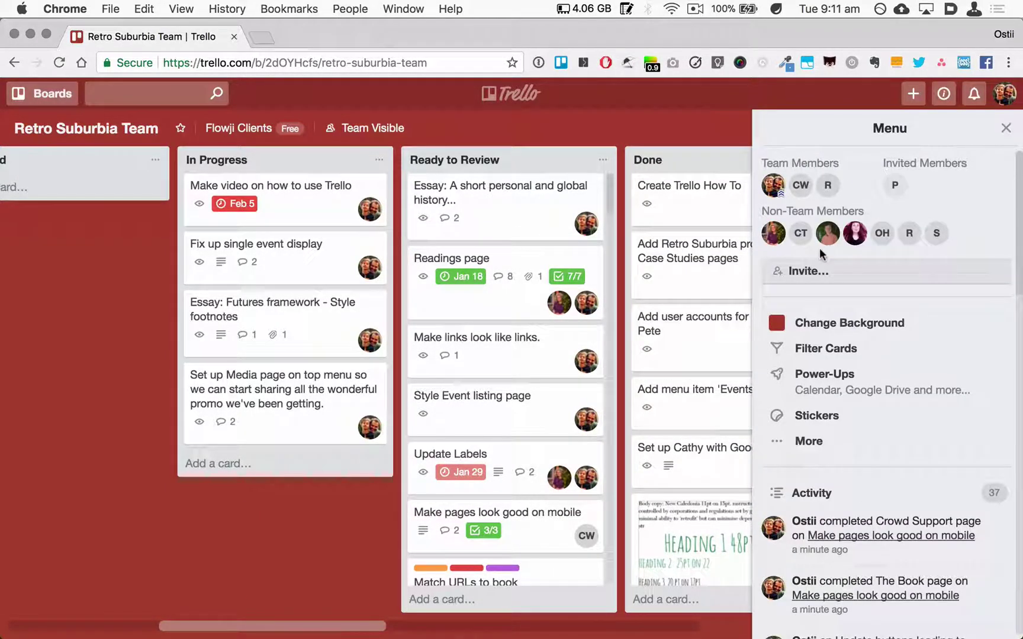
Look at the board menu's More options, then go back to the main menu.
scroll(821, 253, down, 3)
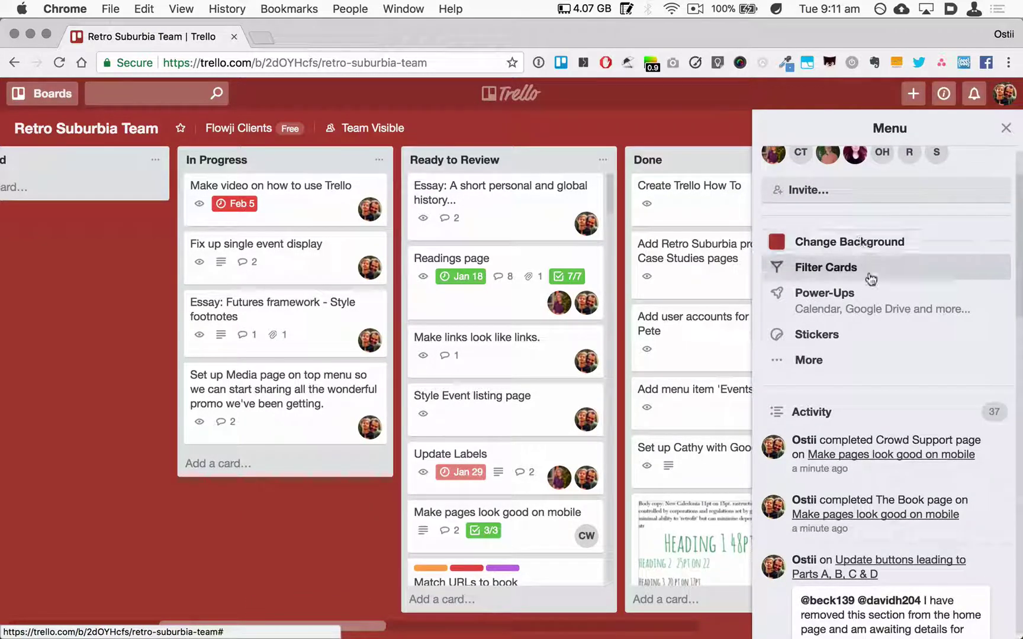
scroll(876, 299, down, 1)
click(810, 327)
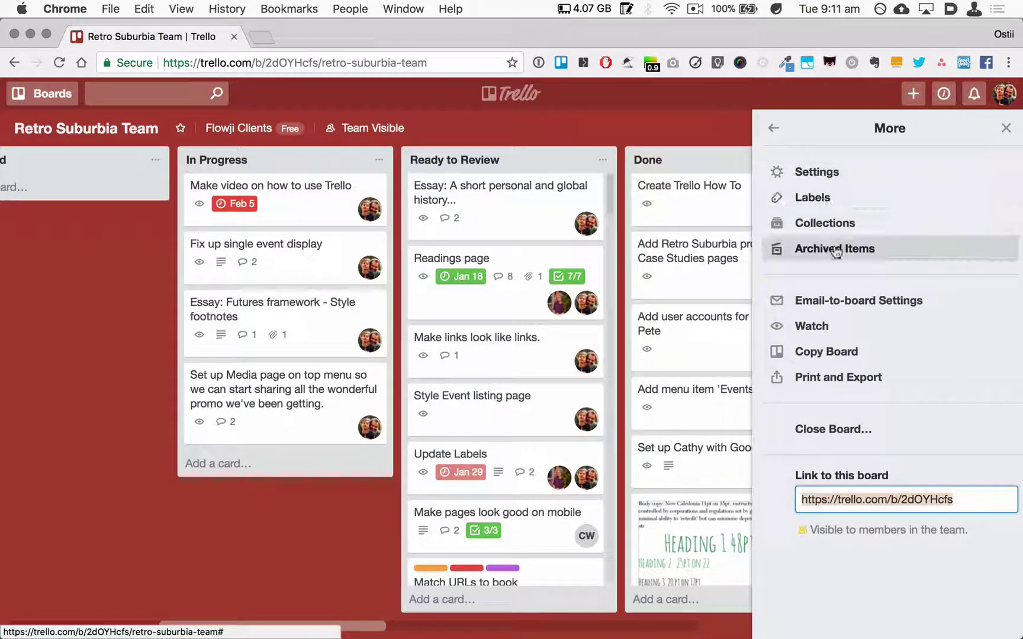
click(770, 125)
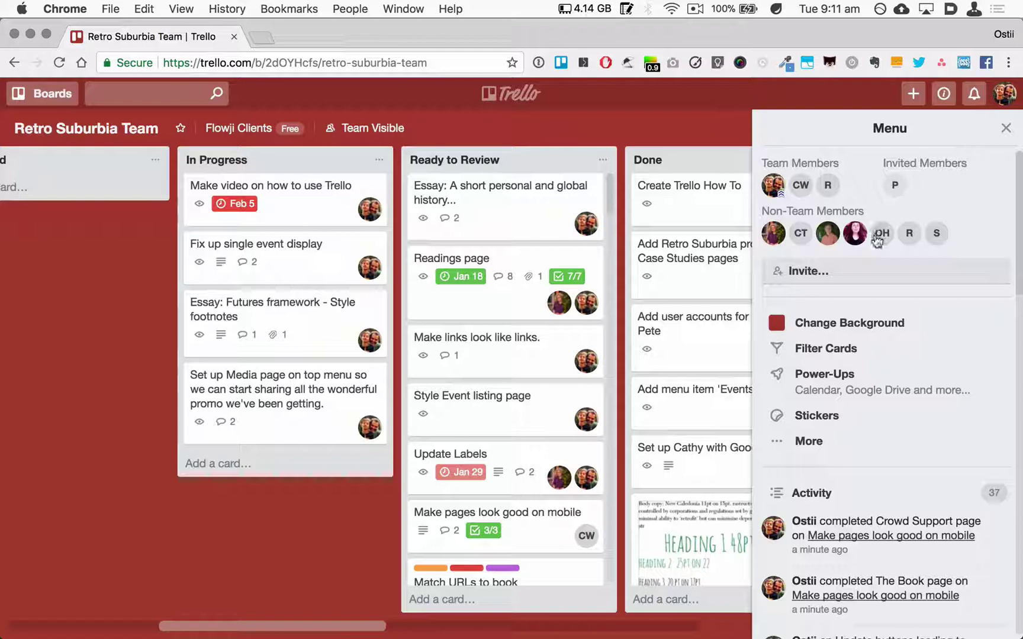
scroll(876, 239, down, 10)
scroll(877, 241, up, 10)
Close the Menu sidebar and scroll left until the Backlog, To Do - Next and Blocked lists show.
click(1006, 127)
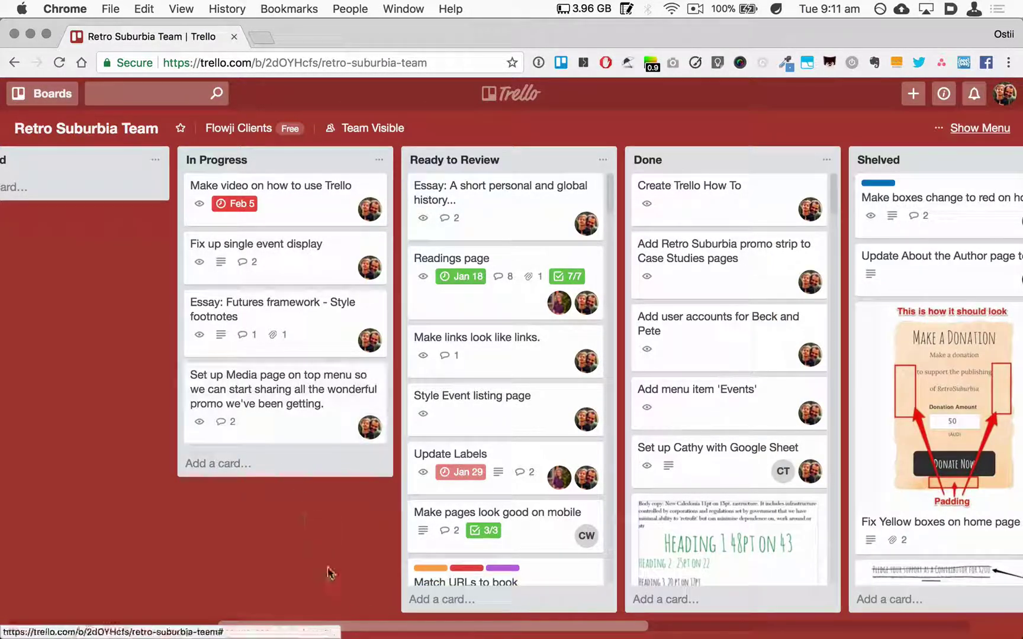
drag(373, 626, 162, 625)
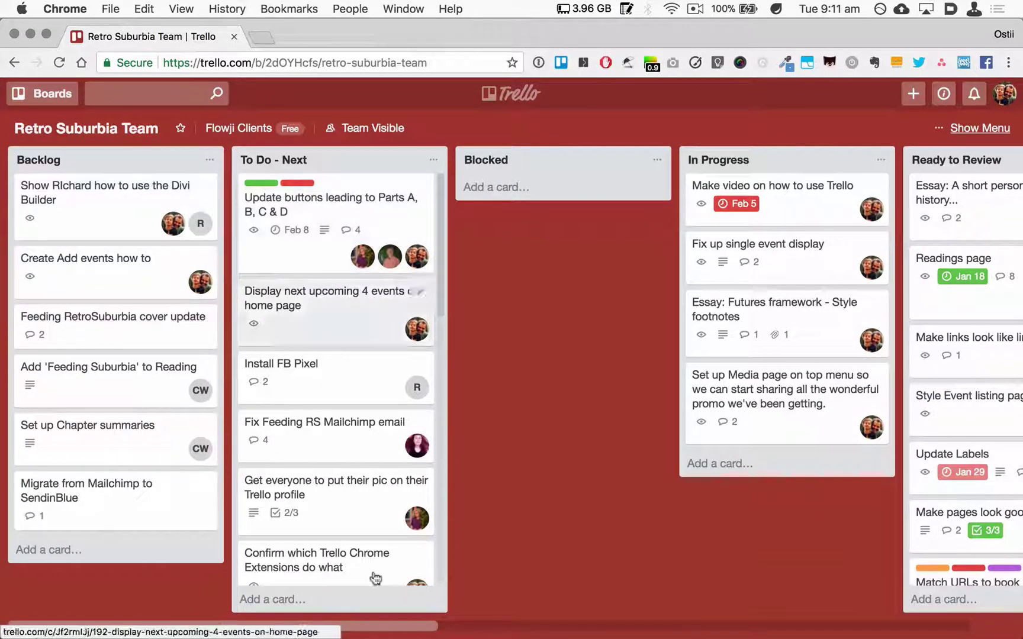
drag(305, 625, 524, 634)
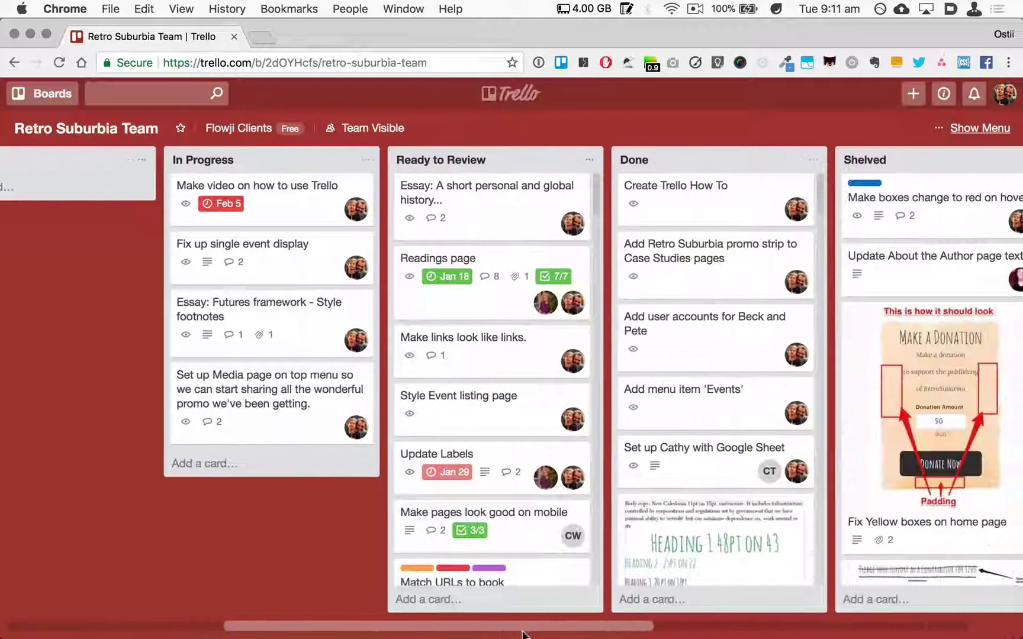
drag(607, 626, 409, 637)
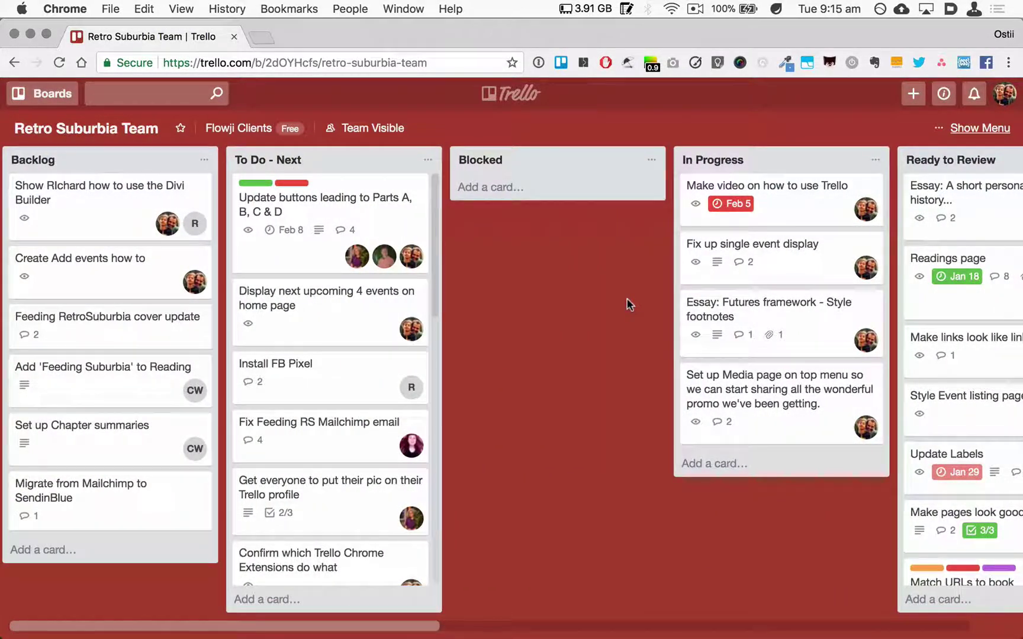